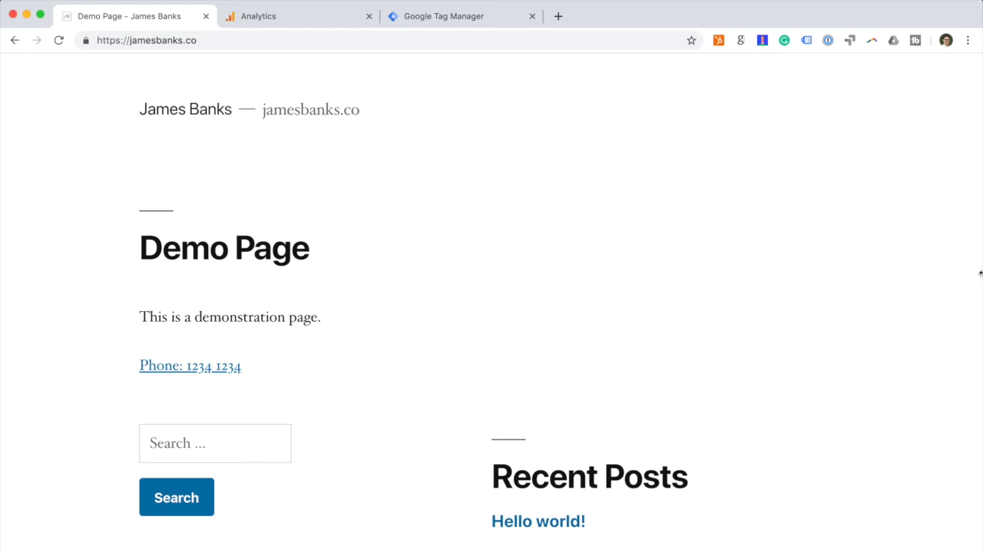
Switch to Google Analytics and open the goals of the WORKING view in the administration area
left_click(295, 26)
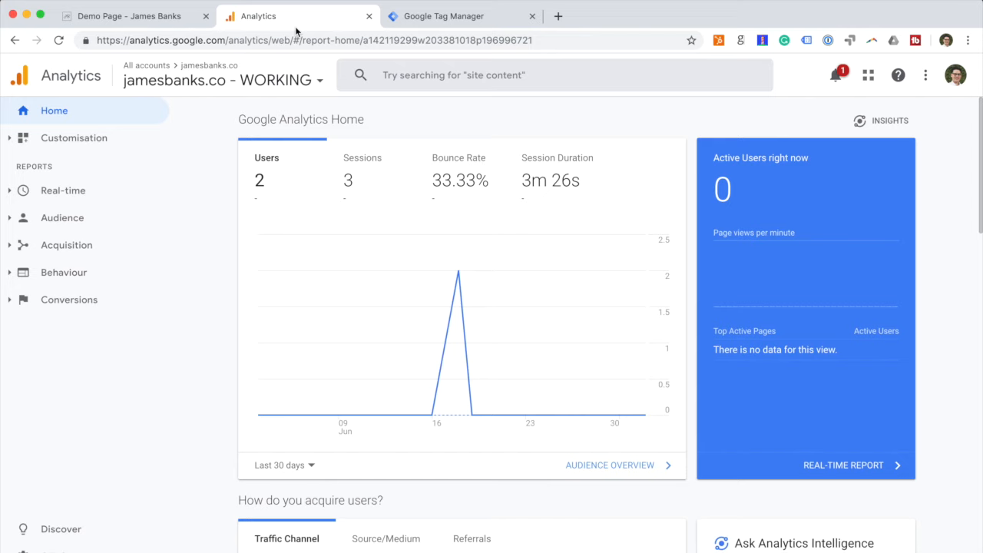
left_click(51, 550)
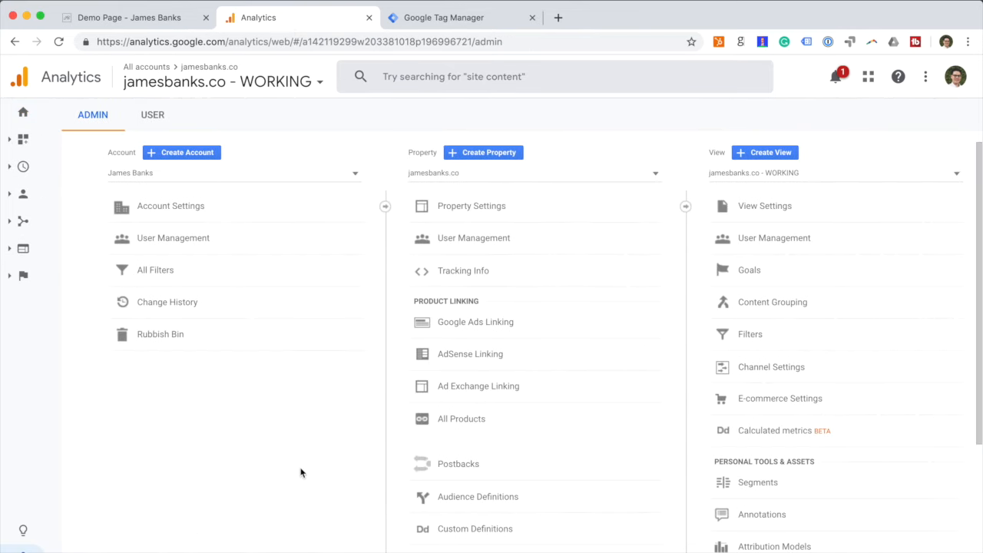
left_click(893, 176)
left_click(892, 175)
left_click(785, 286)
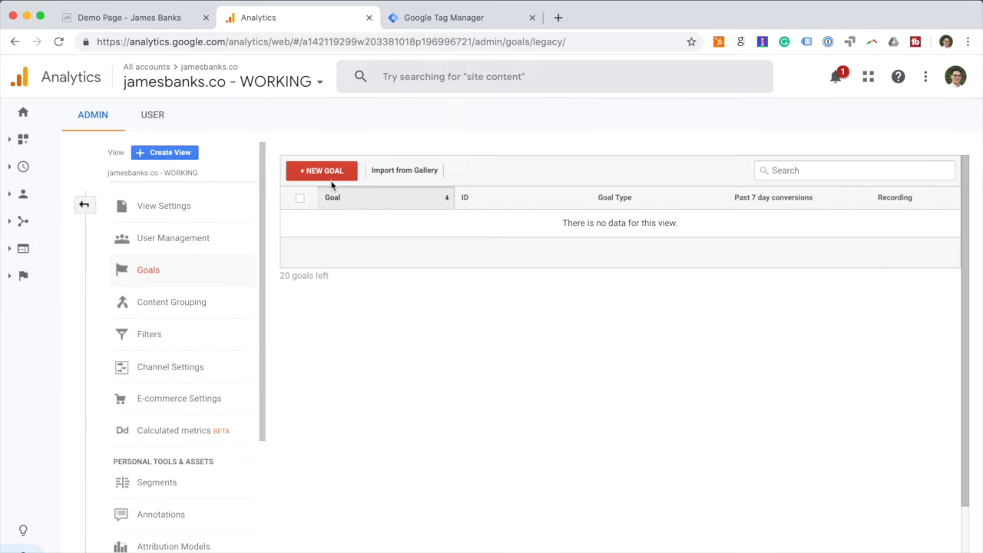
Start a new goal using the Custom setup instead of a template
left_click(313, 169)
scroll(329, 374, "down", 3)
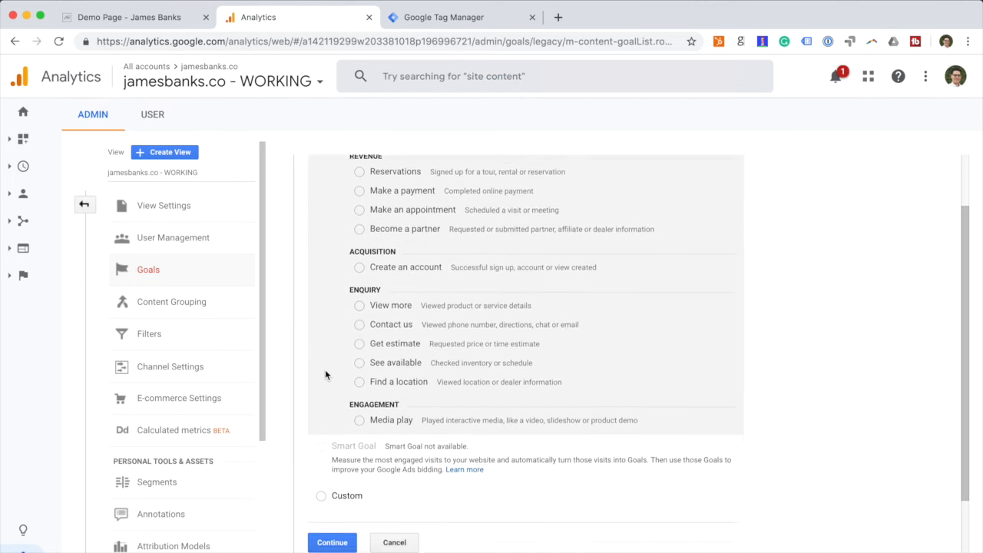
left_click(359, 487)
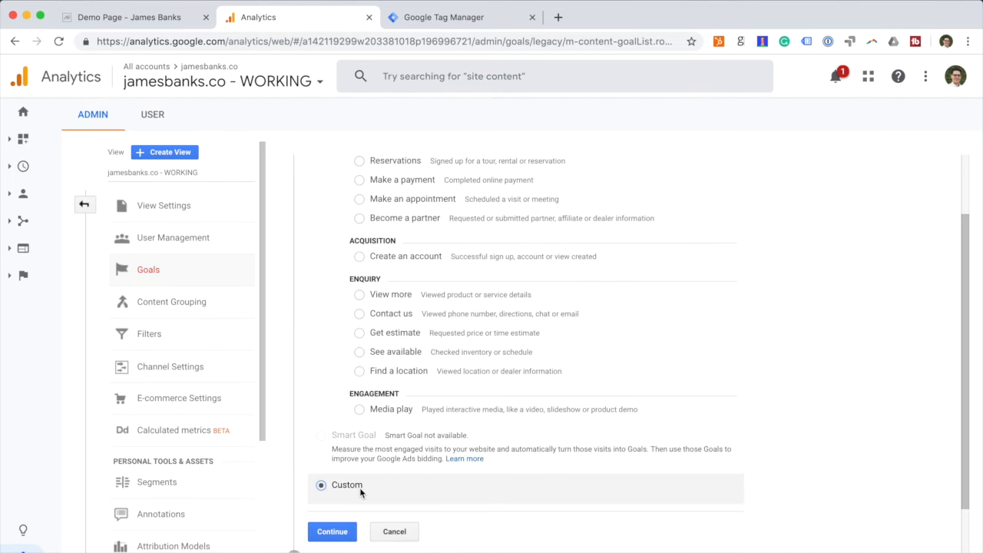
left_click(336, 531)
Name the goal "Phone Enquiry - Click to call" and set its type to Event
scroll(401, 212, "up", 1)
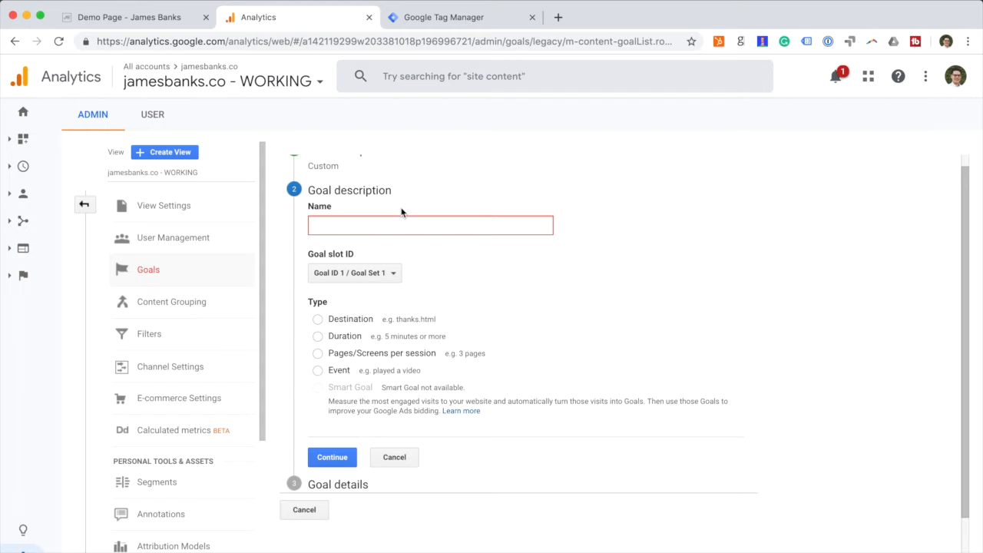
type("Phone Enquiry - Click to call")
left_click(343, 372)
left_click(331, 457)
Set the goal's event conditions to category equal to "Call" and action equal to "Click"
left_click(494, 287)
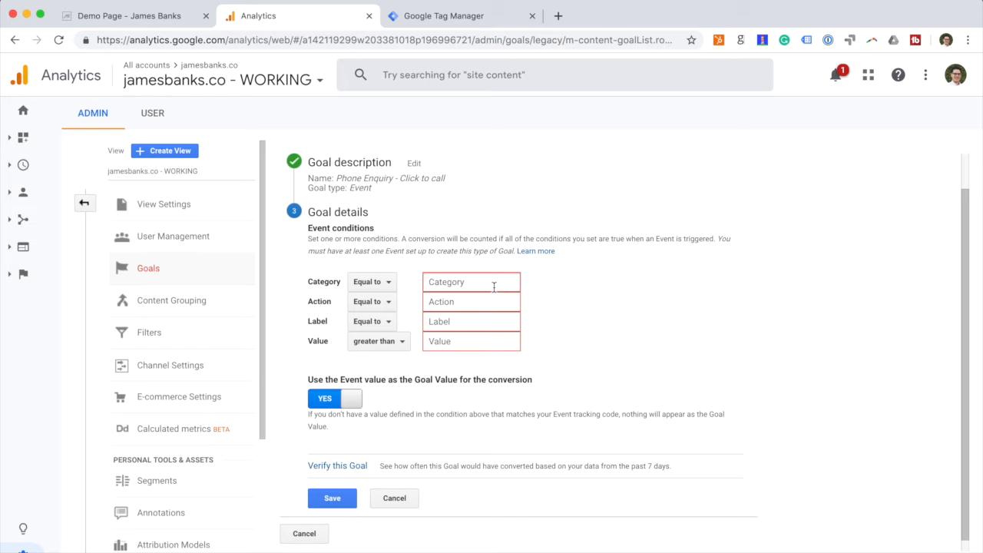
left_click(494, 286)
type("Call")
key("Tab")
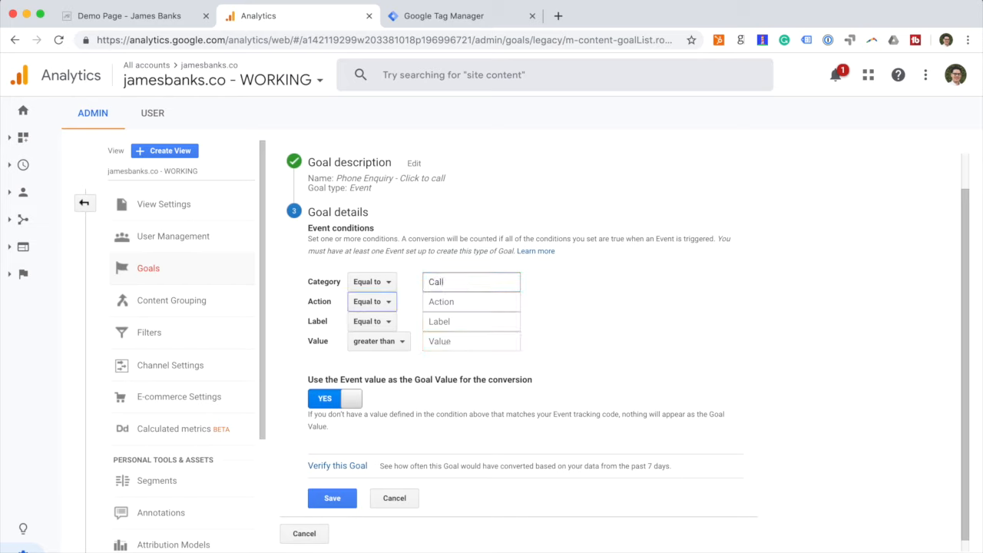
key("Tab")
type("Click")
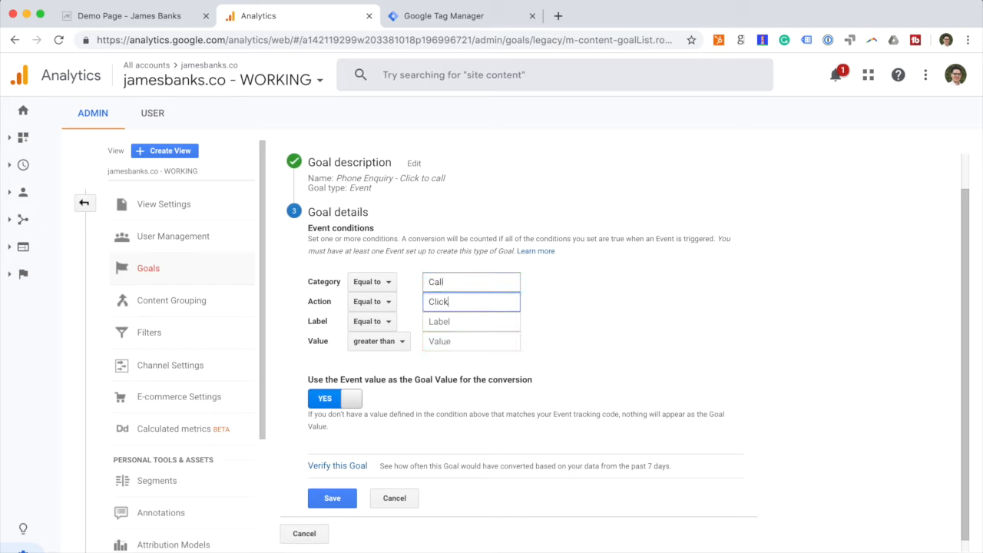
Leave the label and value conditions empty and save the goal
left_click(470, 324)
left_click(480, 338)
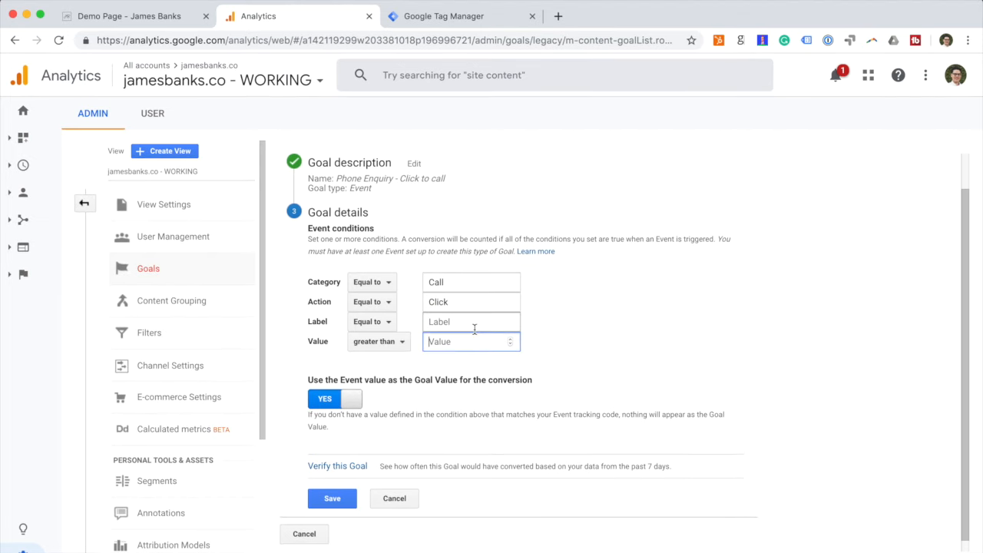
left_click(467, 322)
left_click(468, 343)
left_click(593, 375)
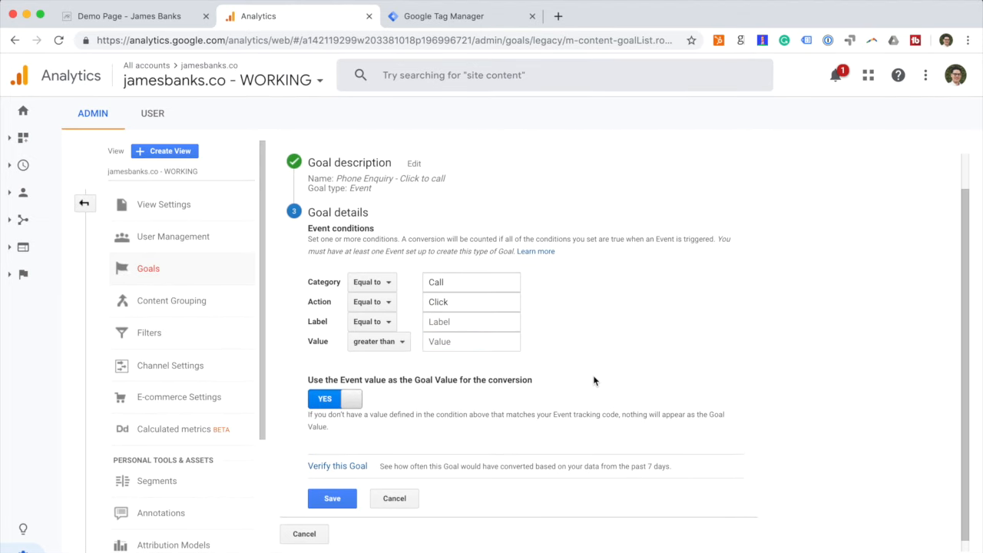
scroll(461, 430, "down", 1)
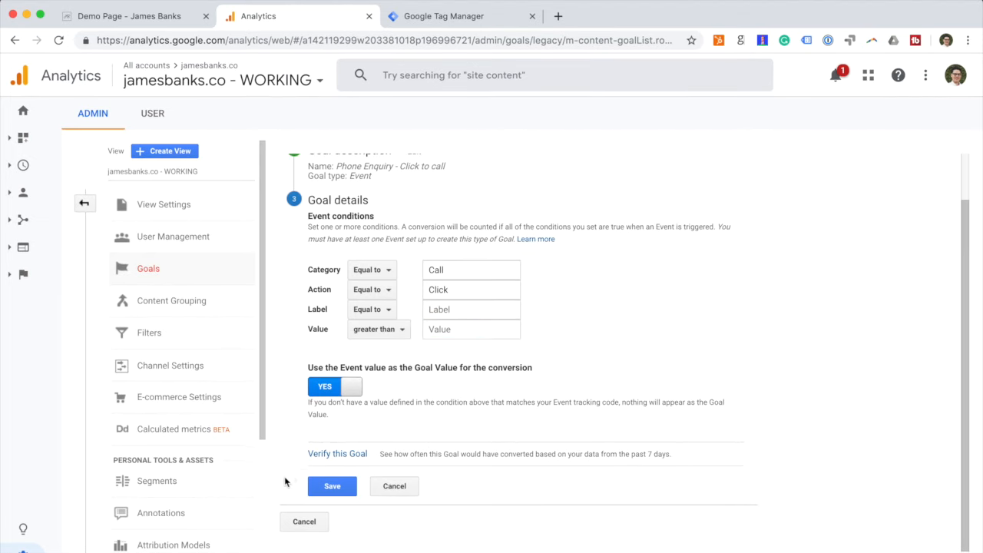
left_click(332, 491)
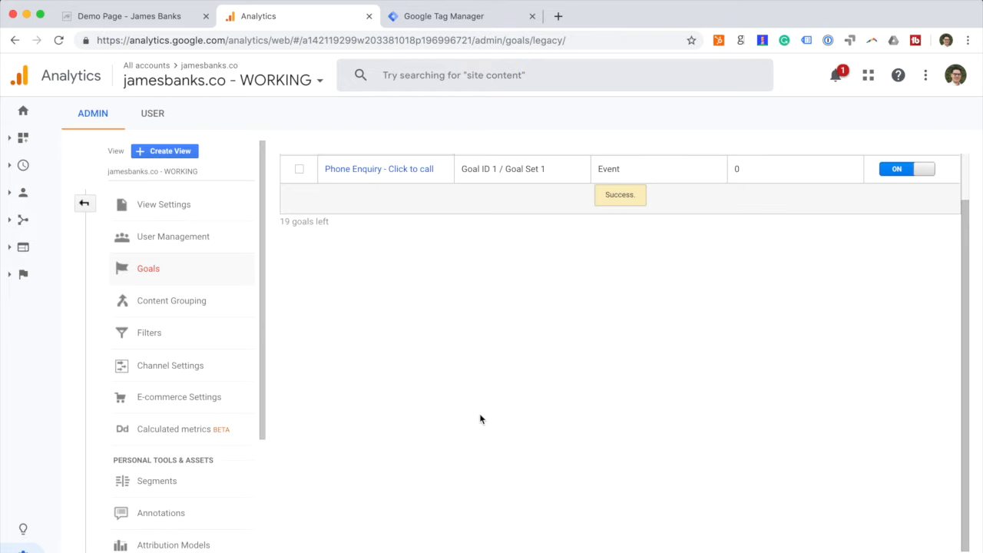
scroll(568, 301, "up", 2)
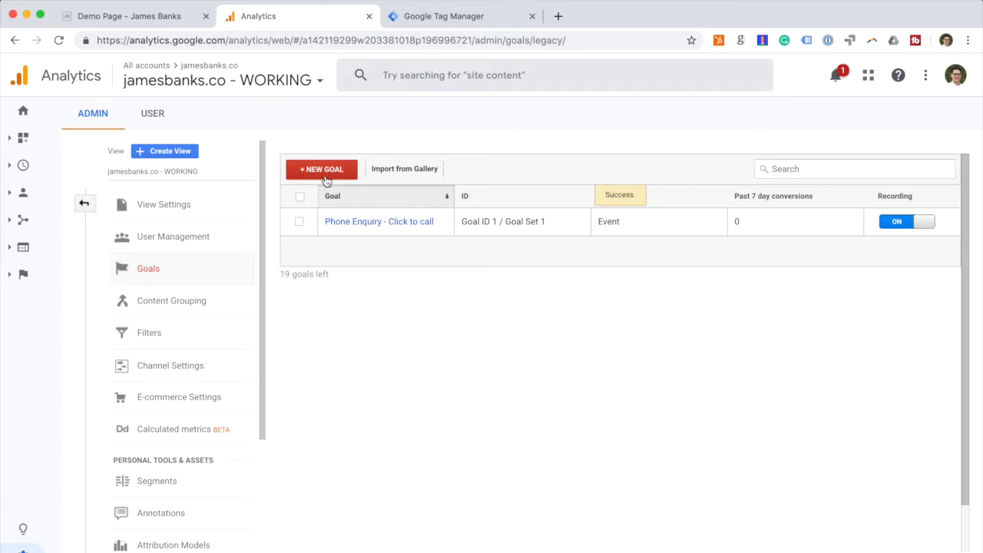
Switch to Google Tag Manager and open the configuration of the built-in variables
left_click(110, 9)
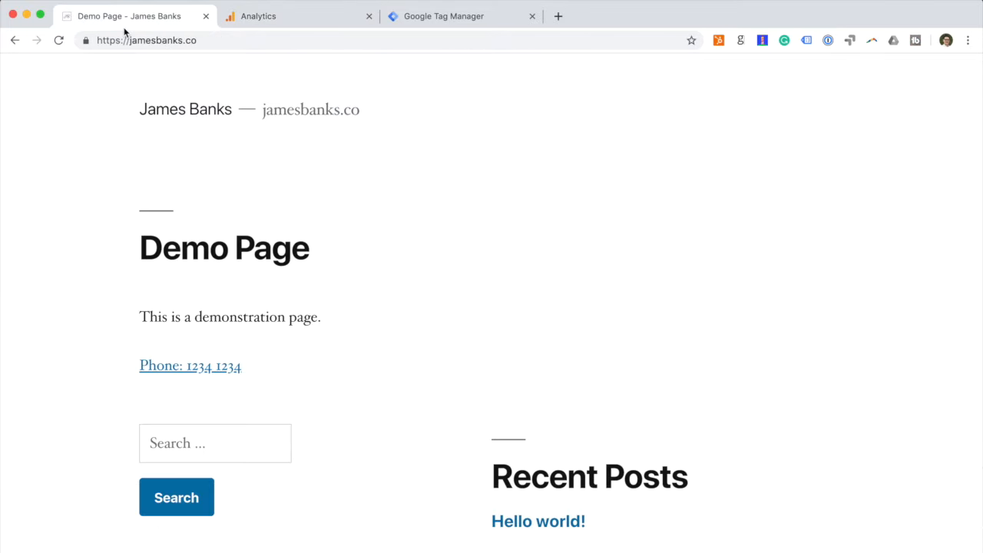
left_click(316, 24)
left_click(453, 16)
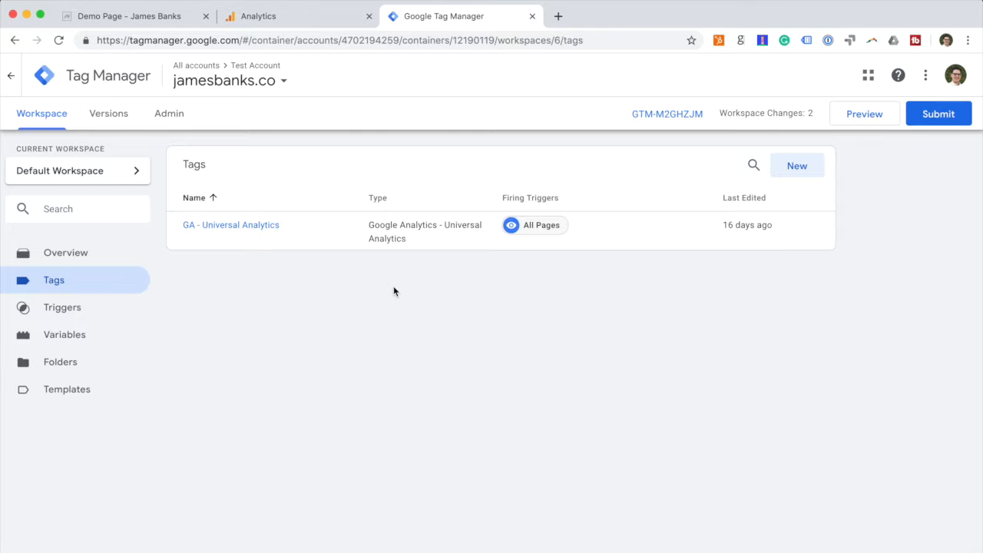
left_click(63, 336)
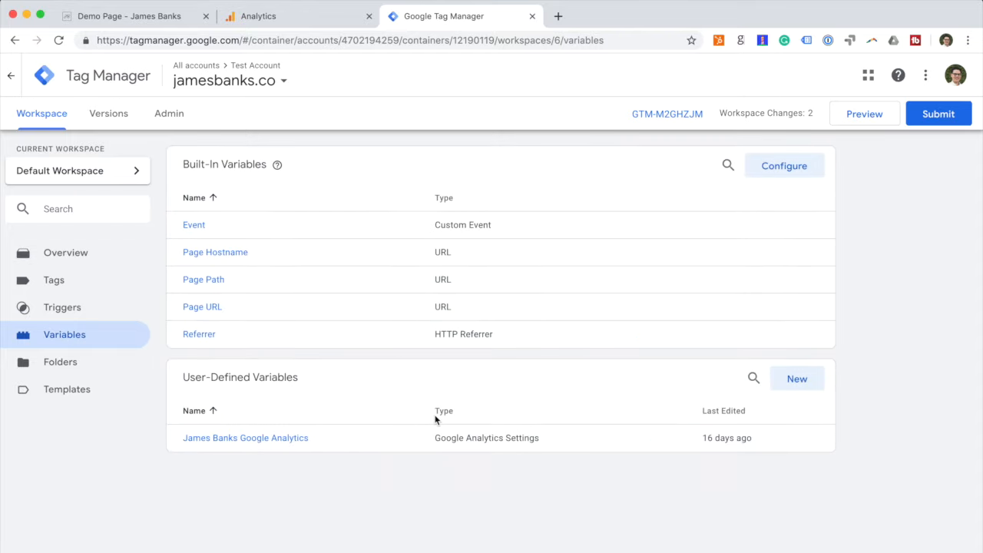
left_click(763, 162)
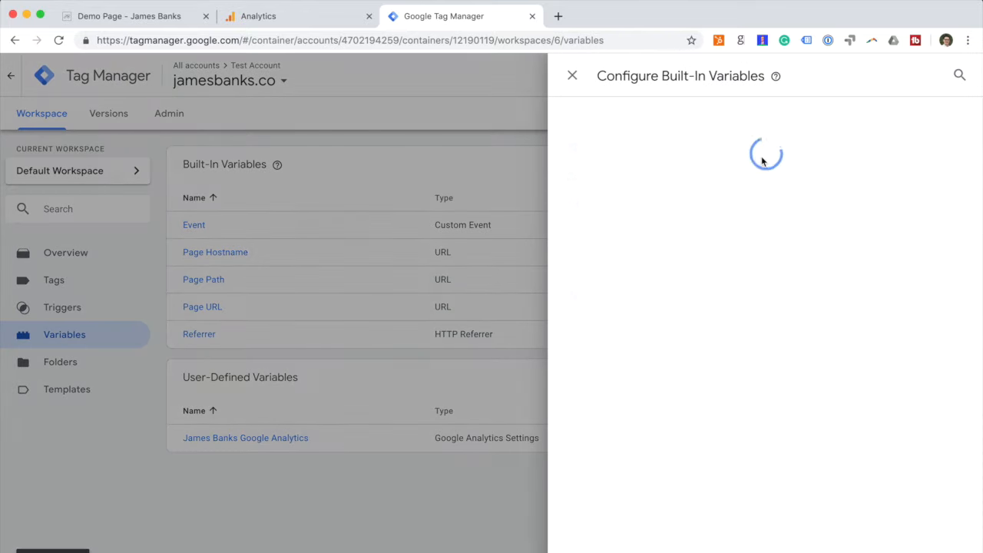
Enable the built-in variables Click Element, Click Classes, Click ID, Click Target, Click URL and Click Text
scroll(779, 336, "down", 5)
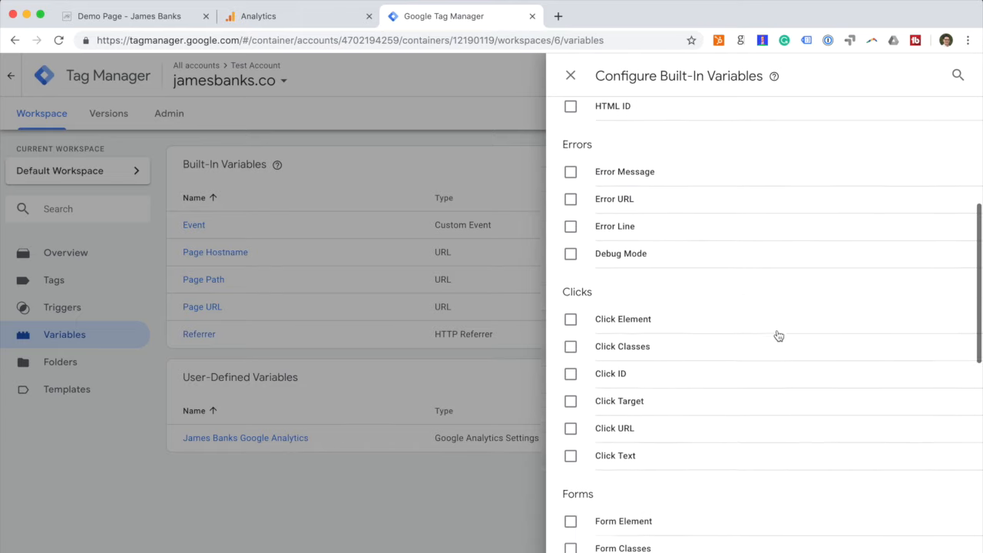
scroll(778, 336, "down", 3)
scroll(679, 264, "up", 1)
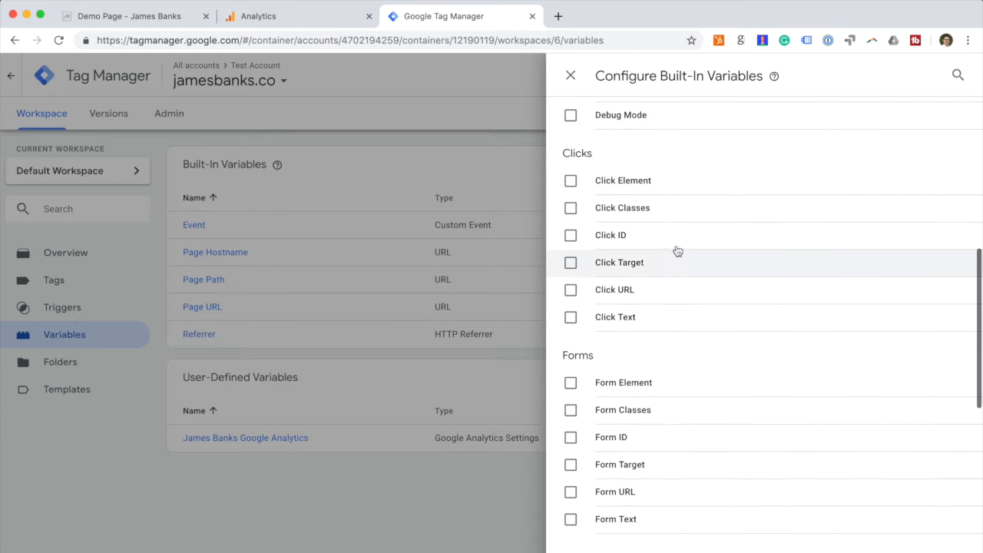
left_click(630, 182)
left_click(638, 210)
left_click(640, 239)
left_click(643, 265)
left_click(643, 291)
left_click(645, 314)
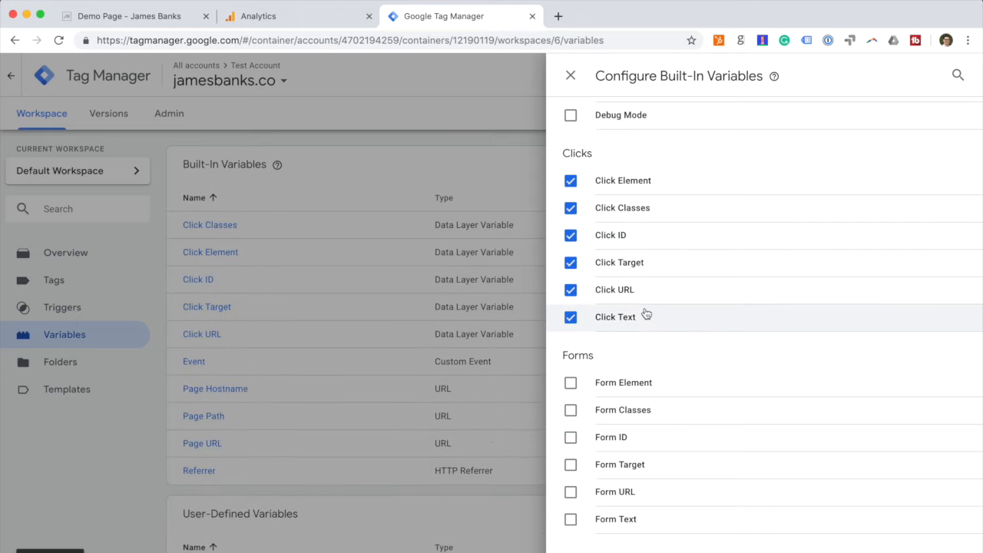
left_click(573, 77)
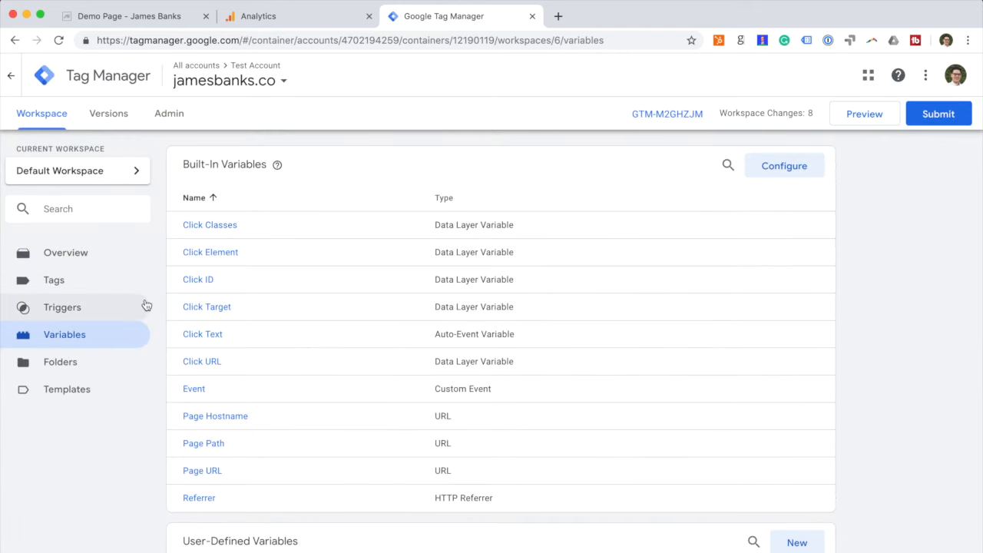
Create a new tag named "GA - Click to call"
left_click(90, 279)
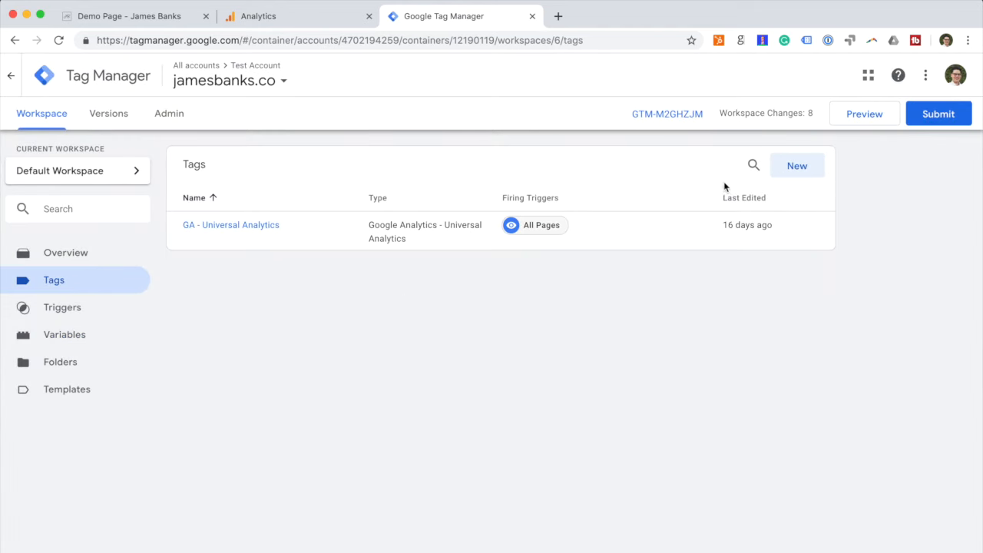
left_click(813, 175)
left_click(247, 77)
triple_click(247, 80)
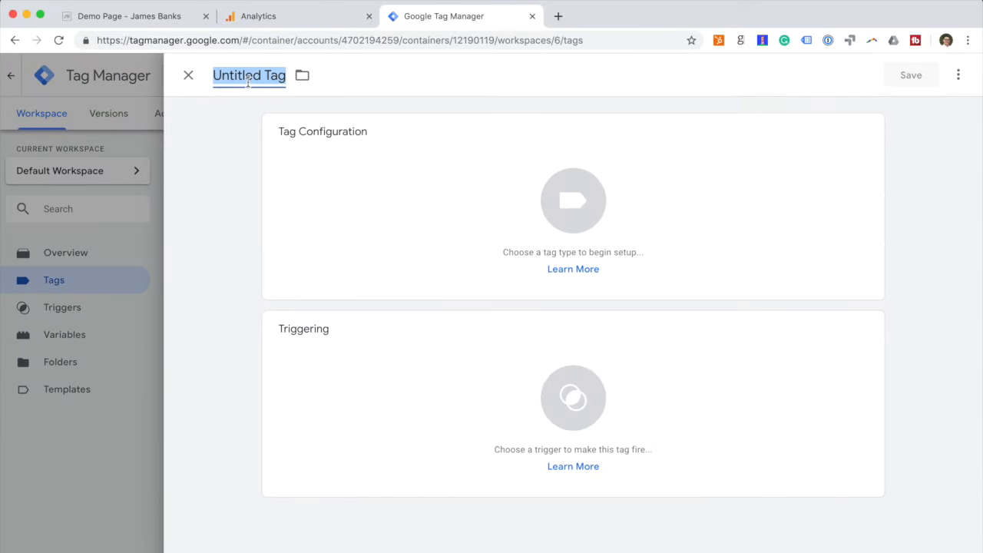
type("GA - ")
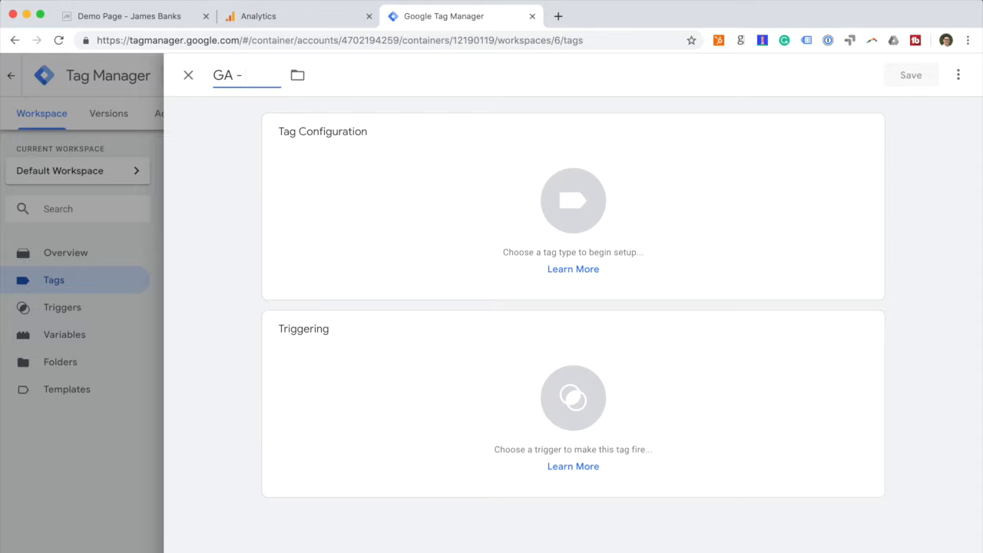
type("Click to call")
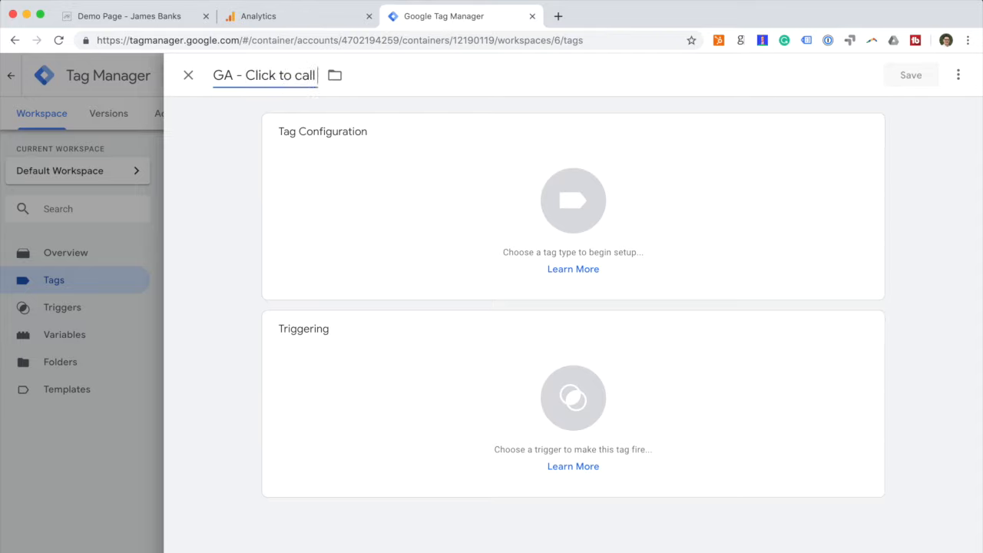
Configure the tag as Google Analytics - Universal Analytics with the existing Google Analytics settings variable and the Event track type
left_click(291, 202)
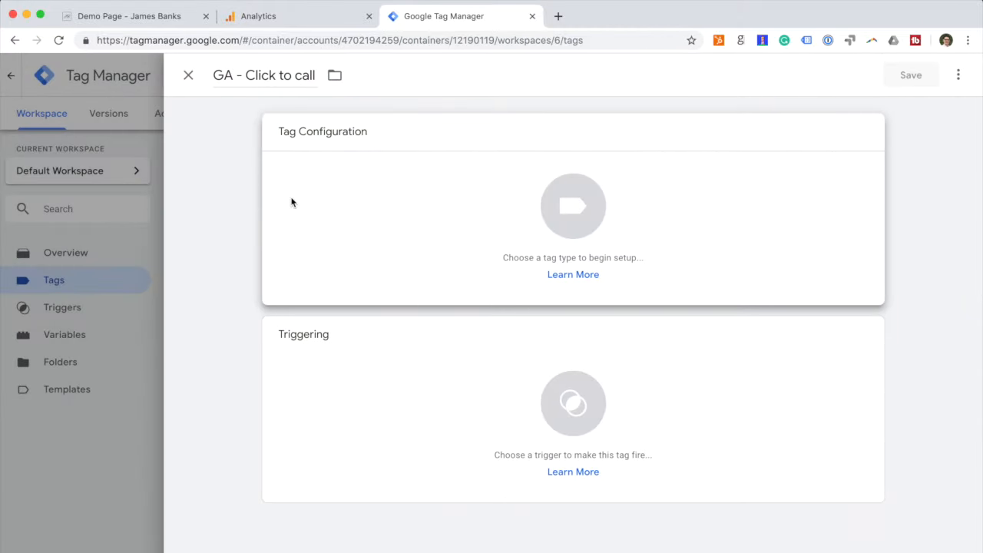
left_click(291, 202)
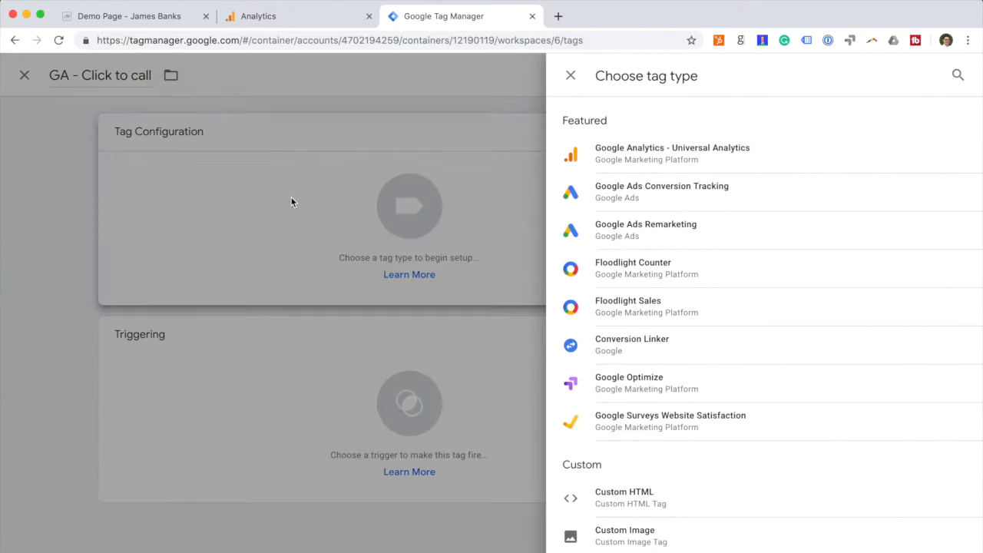
left_click(693, 162)
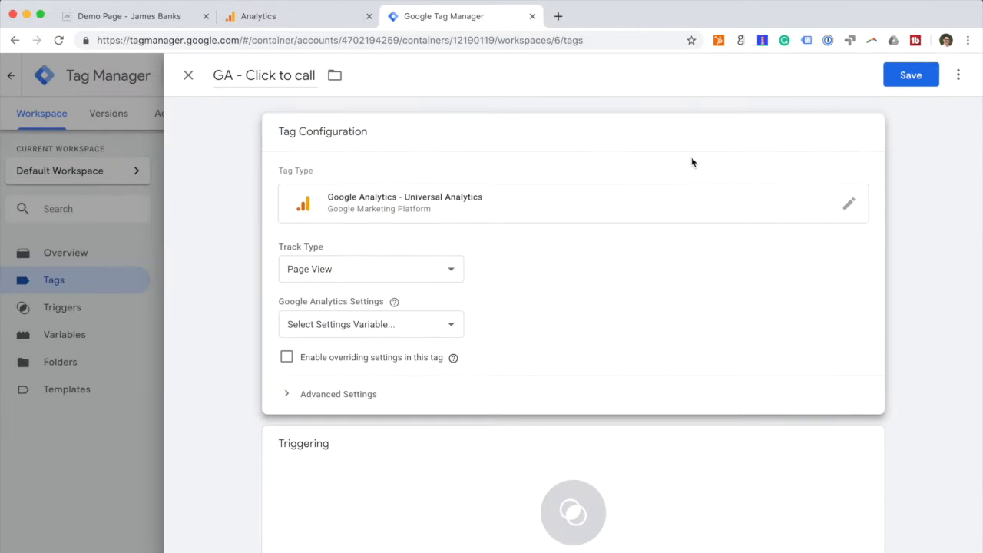
left_click(348, 329)
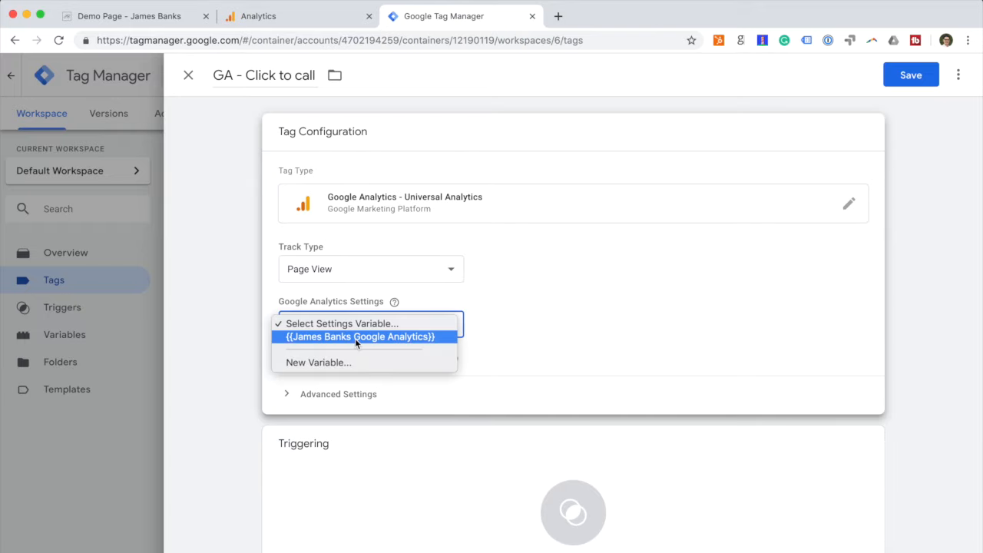
left_click(355, 338)
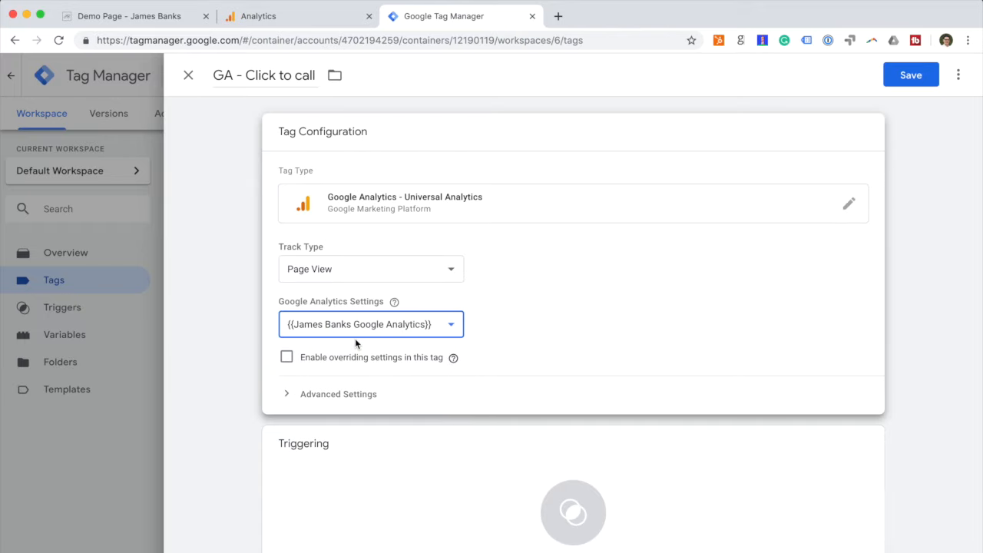
left_click(367, 266)
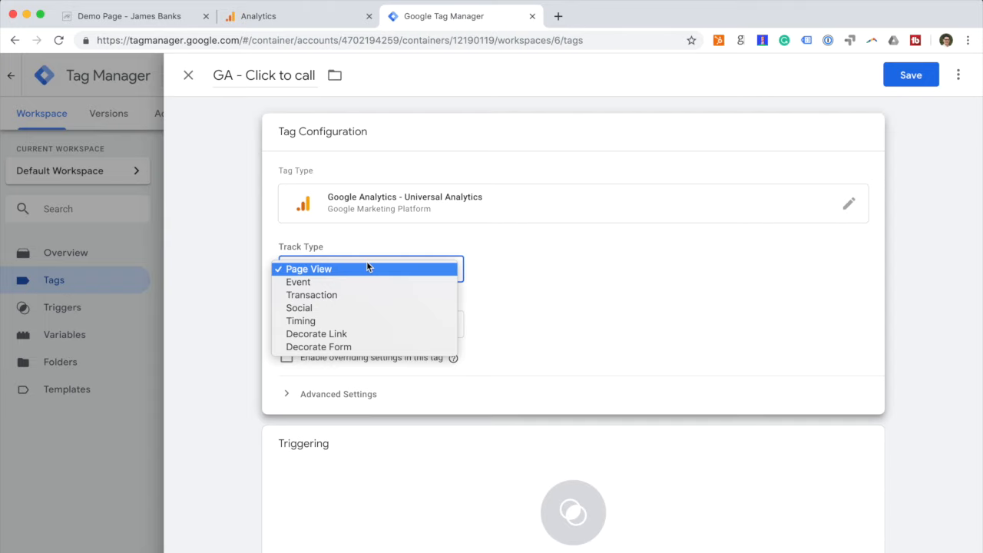
left_click(372, 286)
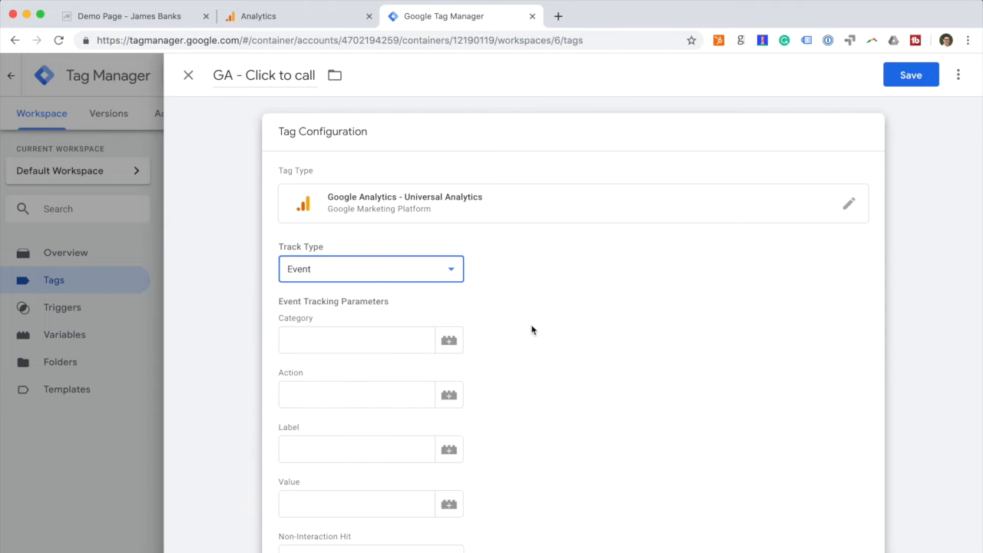
Set the event tracking category to "Call" and the action to "Click"
scroll(532, 330, "down", 3)
left_click(375, 209)
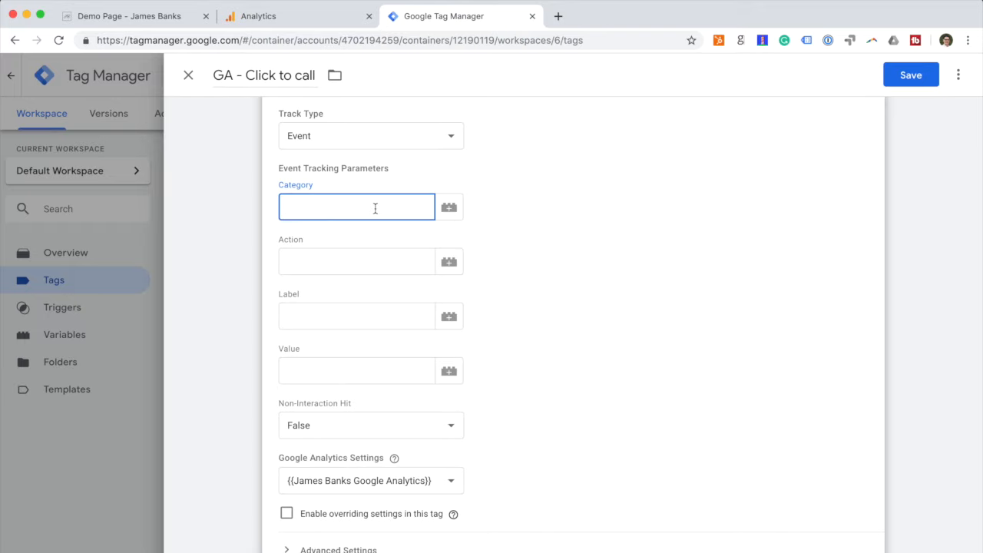
type("Call")
key("Tab")
key("Tab")
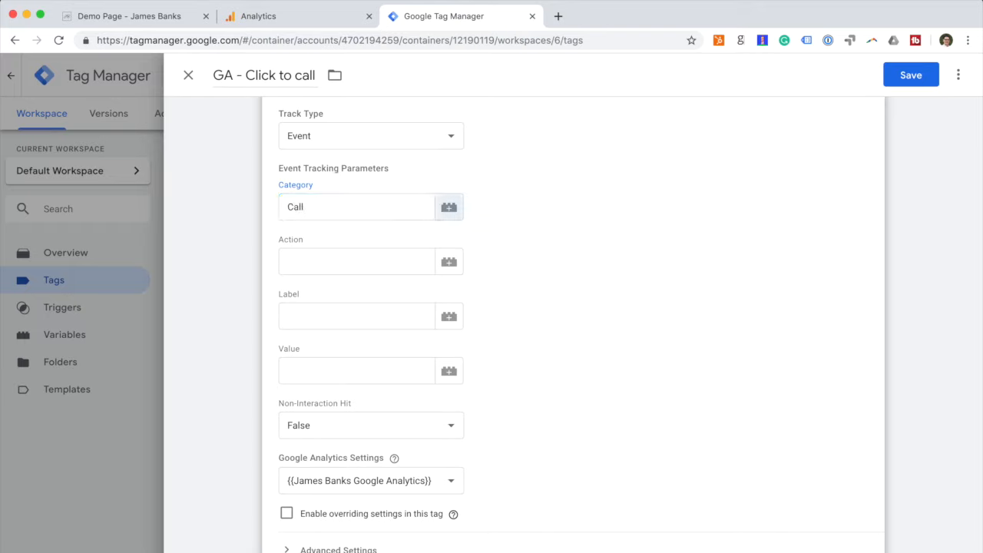
type("Click")
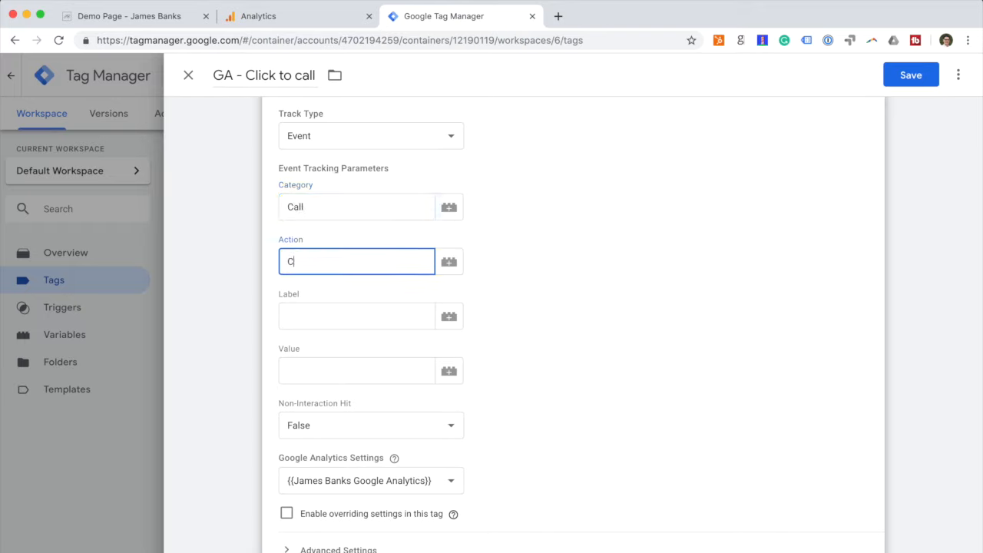
key("Tab")
key("Tab")
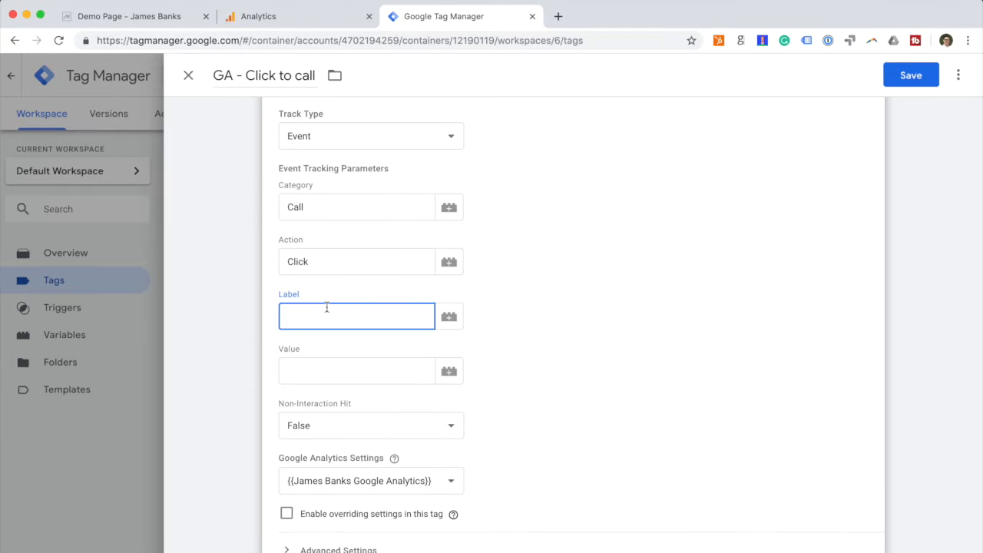
Use the Page Path variable as the event label, leave the value empty and save the tag configuration
left_click(455, 326)
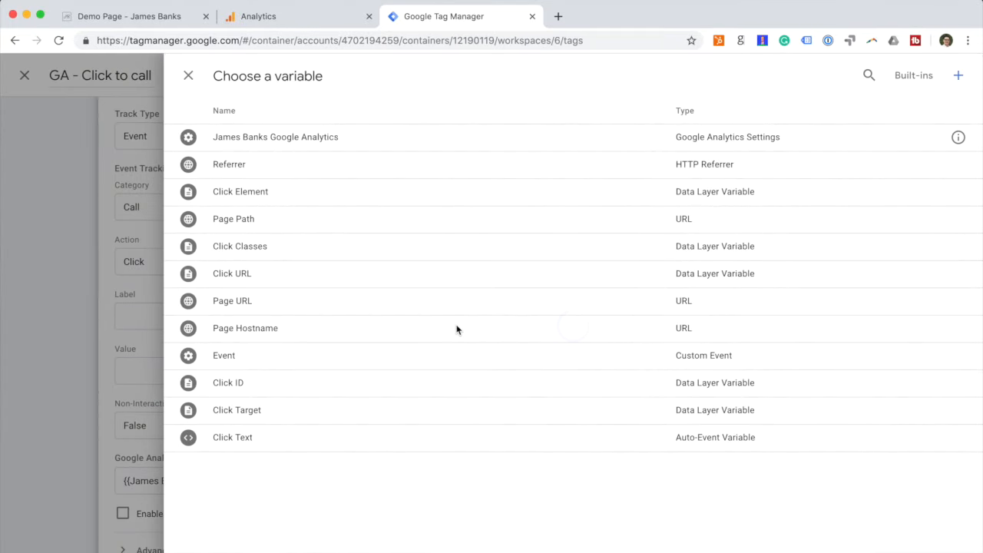
left_click(308, 233)
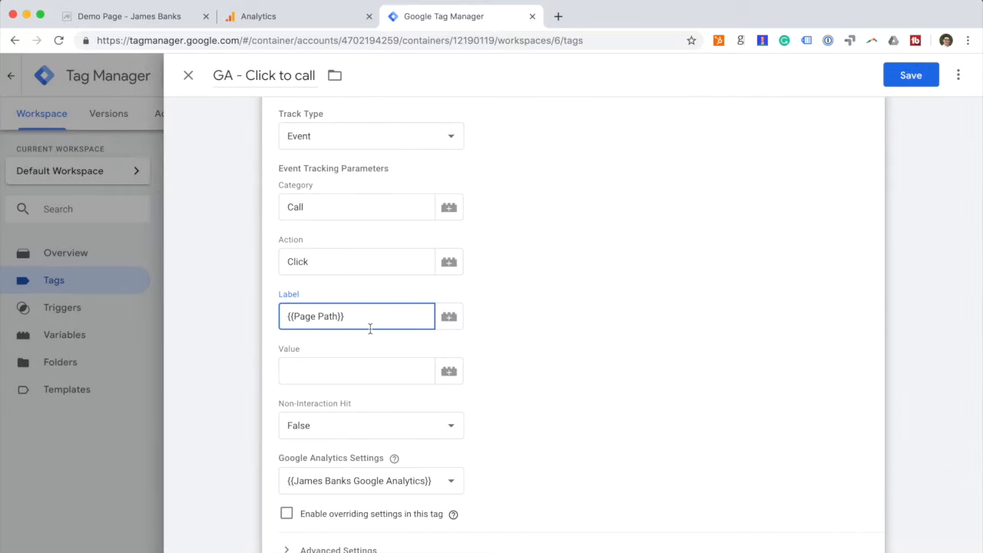
left_click(389, 378)
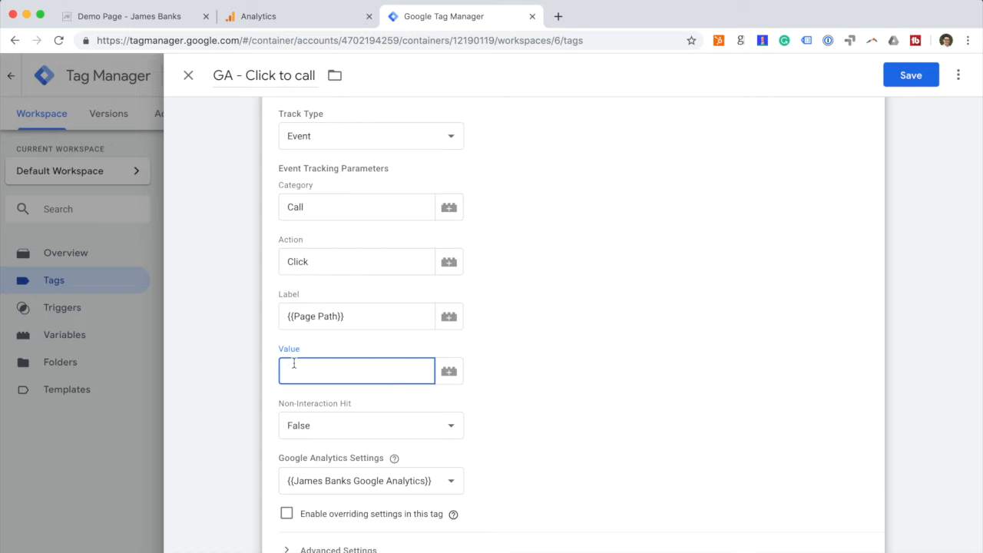
scroll(305, 362, "down", 1)
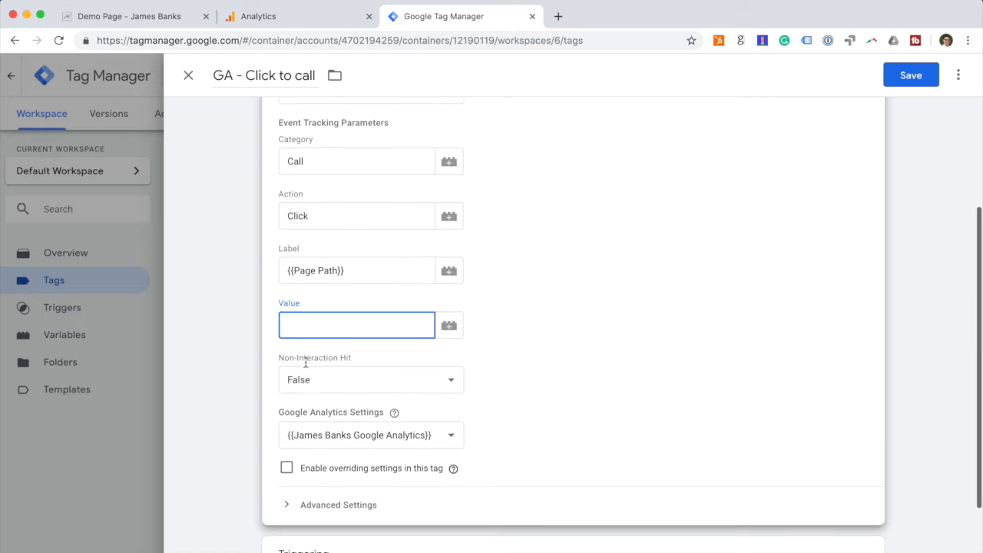
scroll(432, 387, "down", 3)
scroll(574, 372, "down", 1)
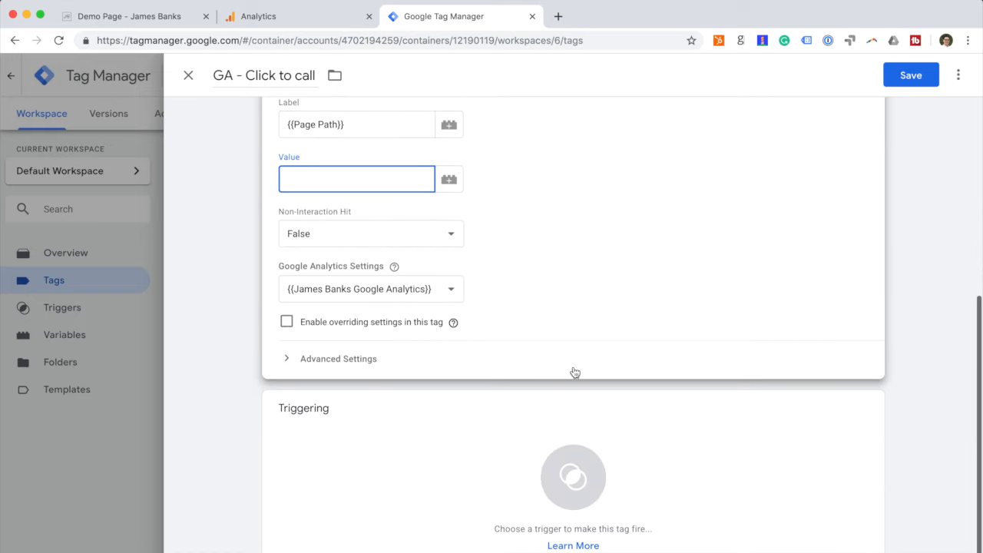
left_click(925, 75)
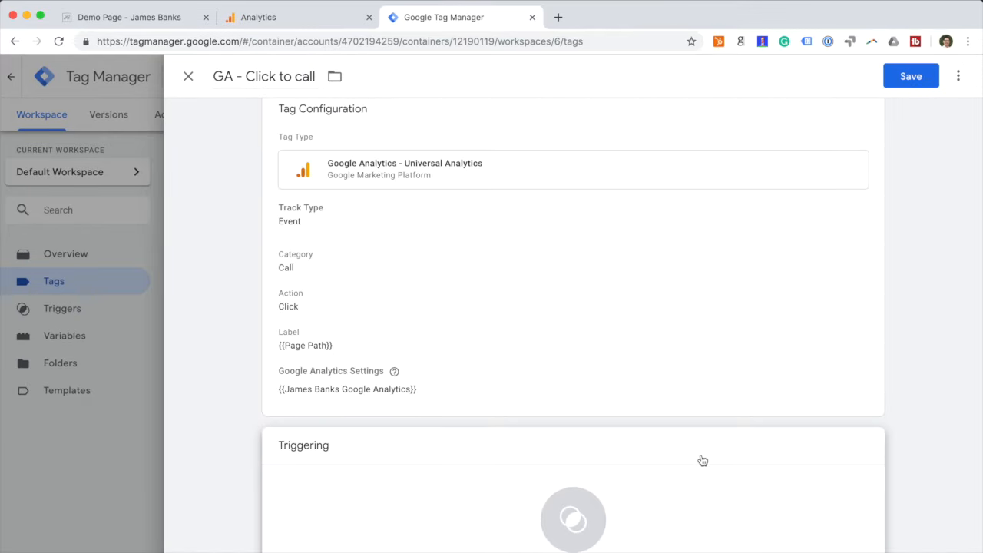
Create a new trigger for the tag and name it "Click to call trigger"
left_click(680, 498)
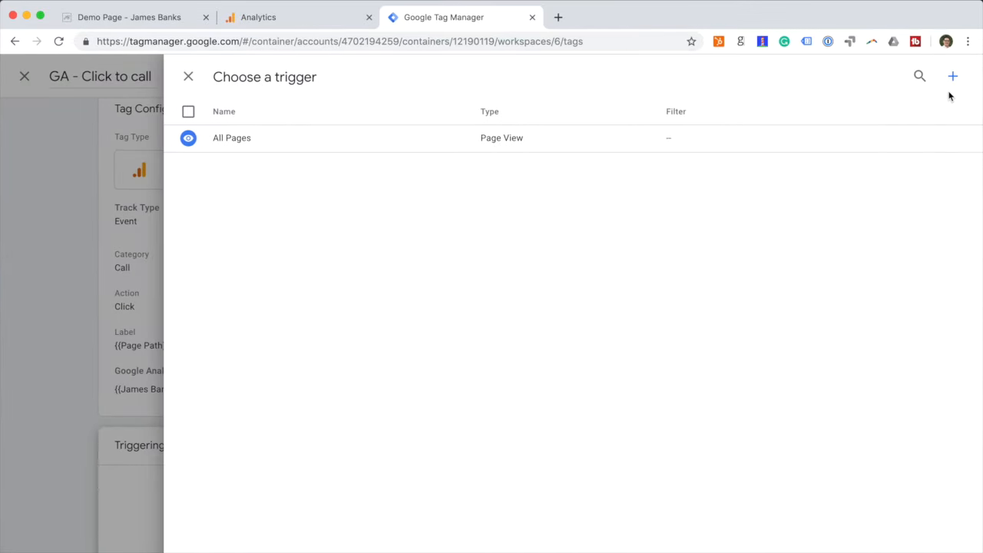
left_click(953, 77)
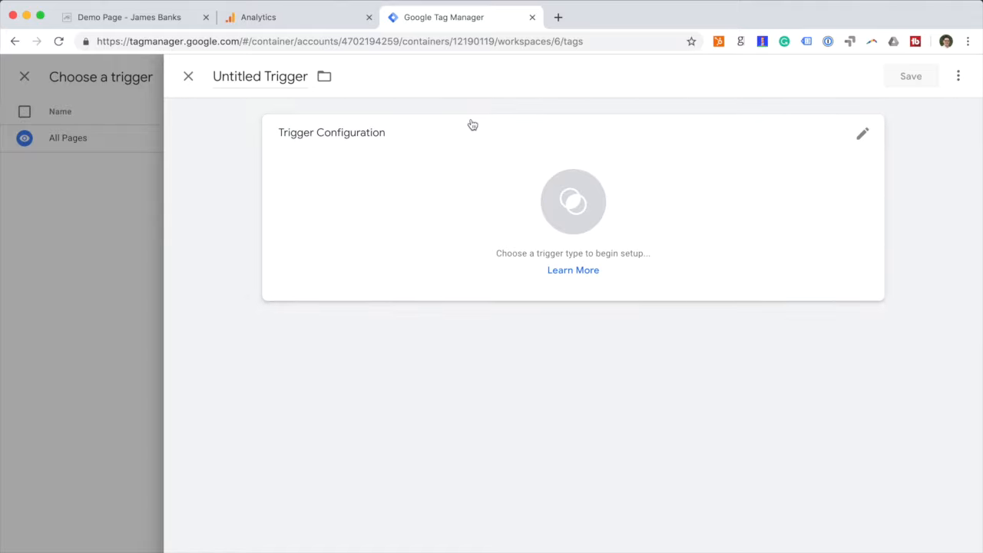
left_click(269, 79)
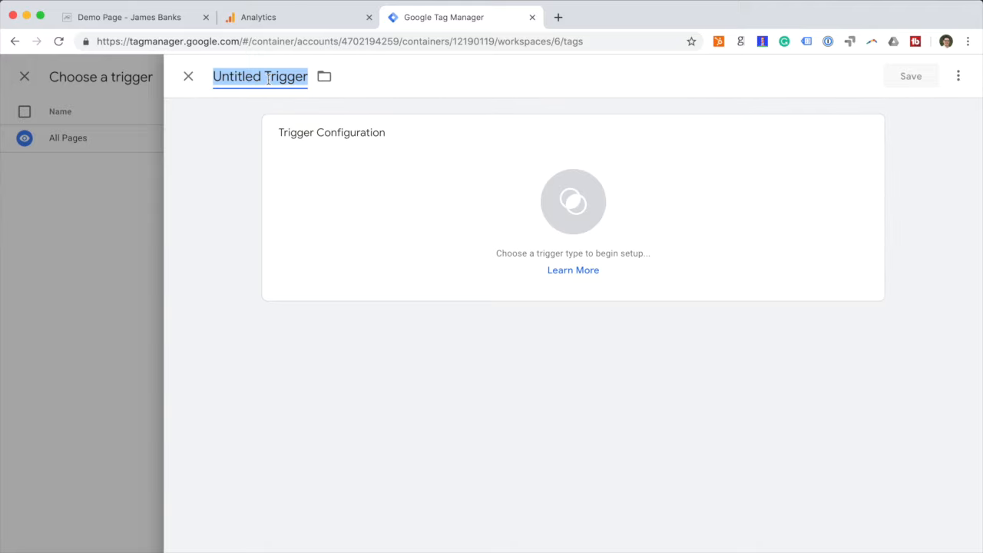
key("BackSpace")
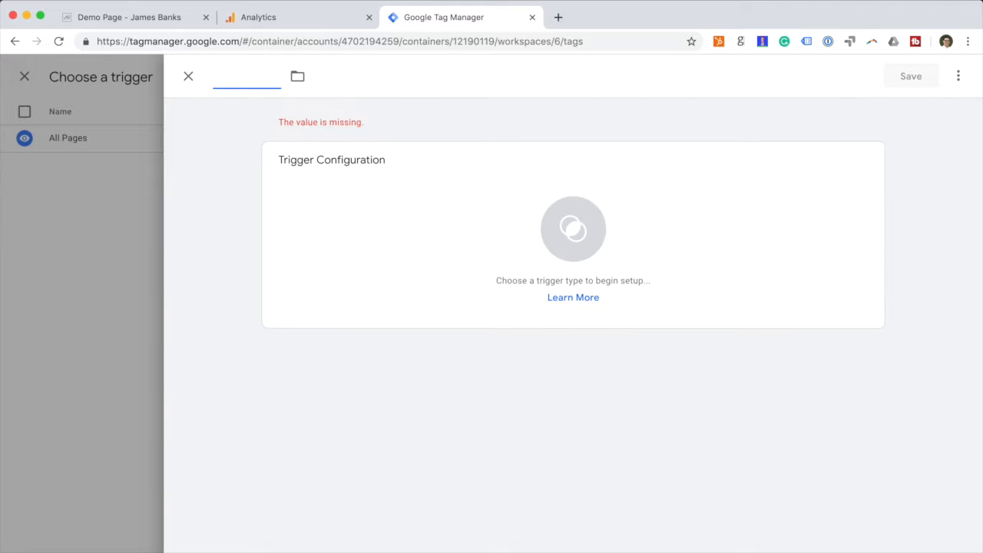
type("Click to call t")
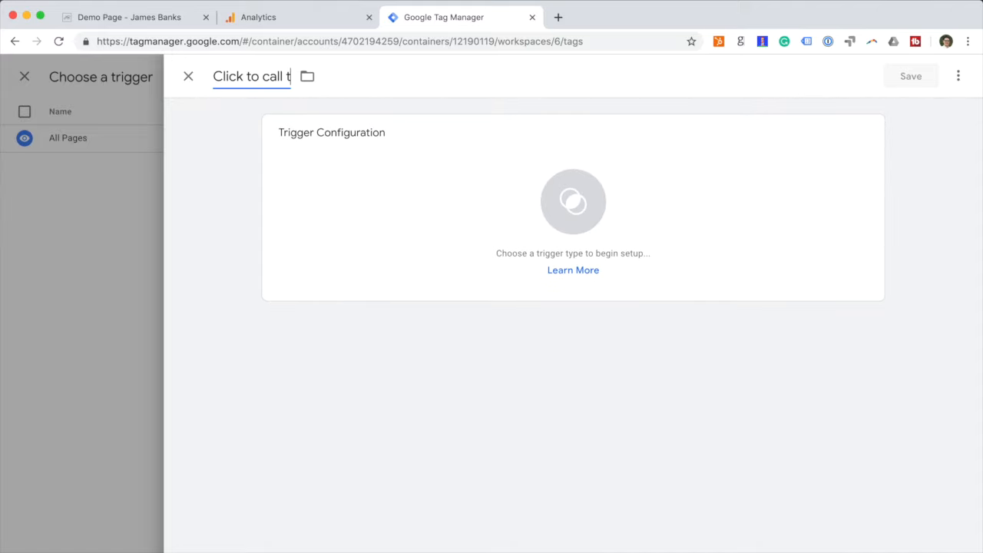
type("rigger")
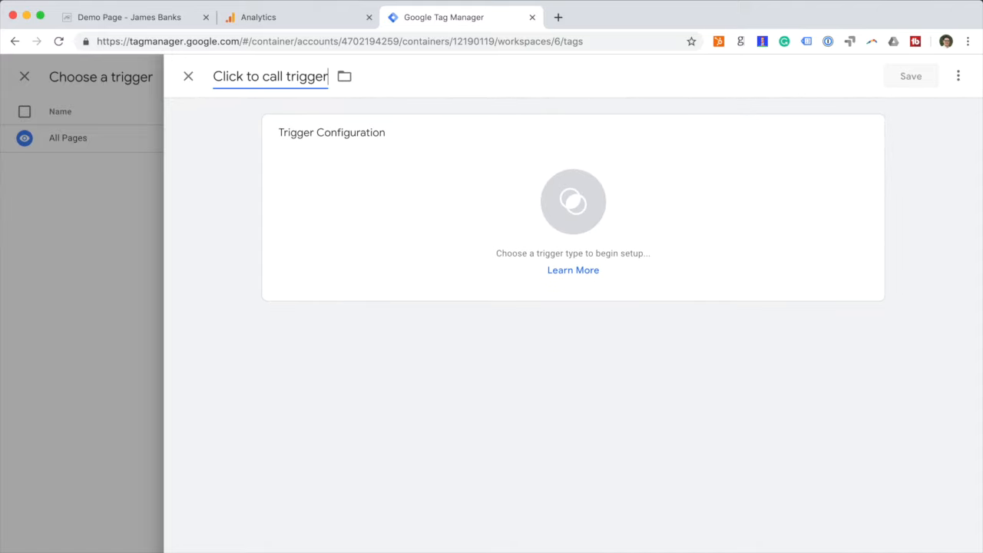
Set the trigger type to Click - Just Links, firing on Some Link Clicks only
left_click(392, 180)
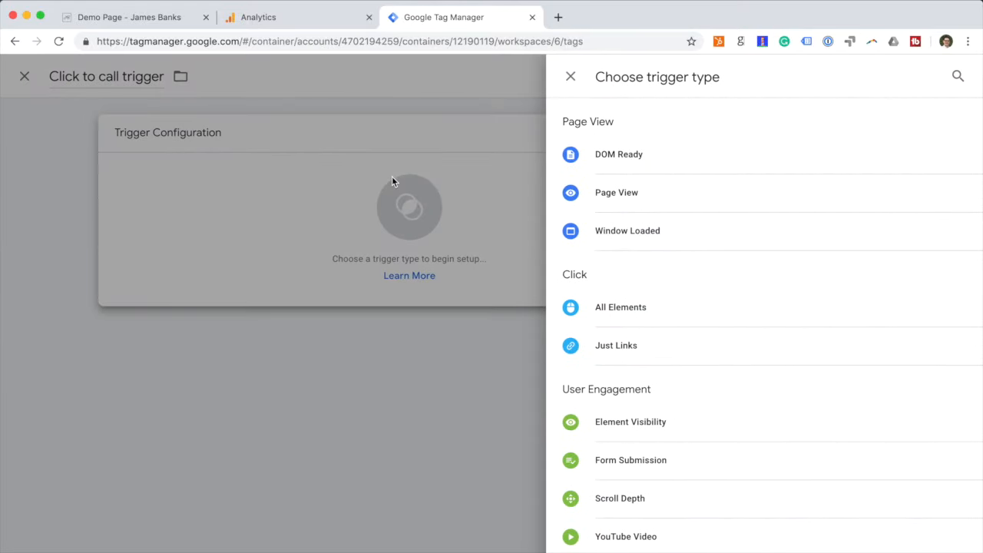
scroll(794, 327, "down", 1)
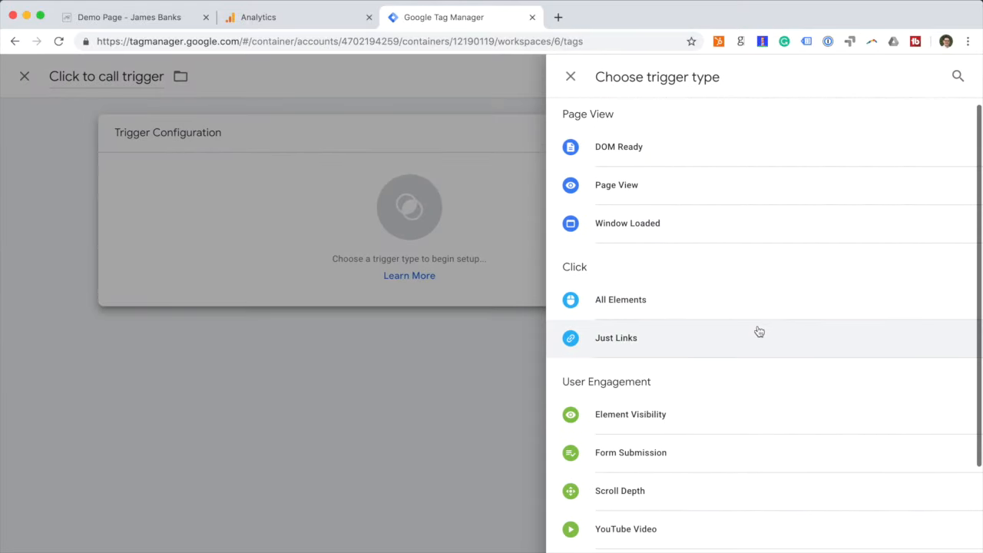
left_click(756, 332)
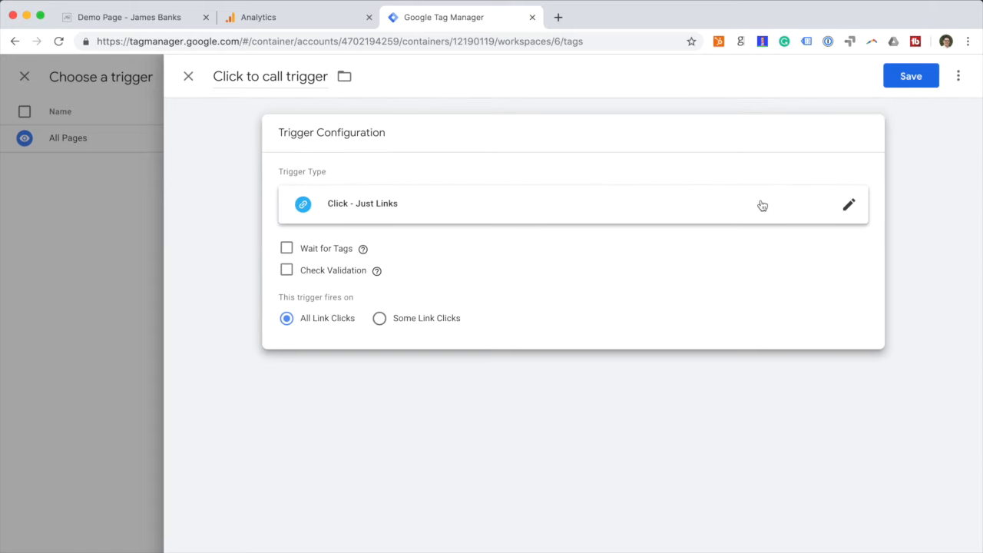
left_click(409, 321)
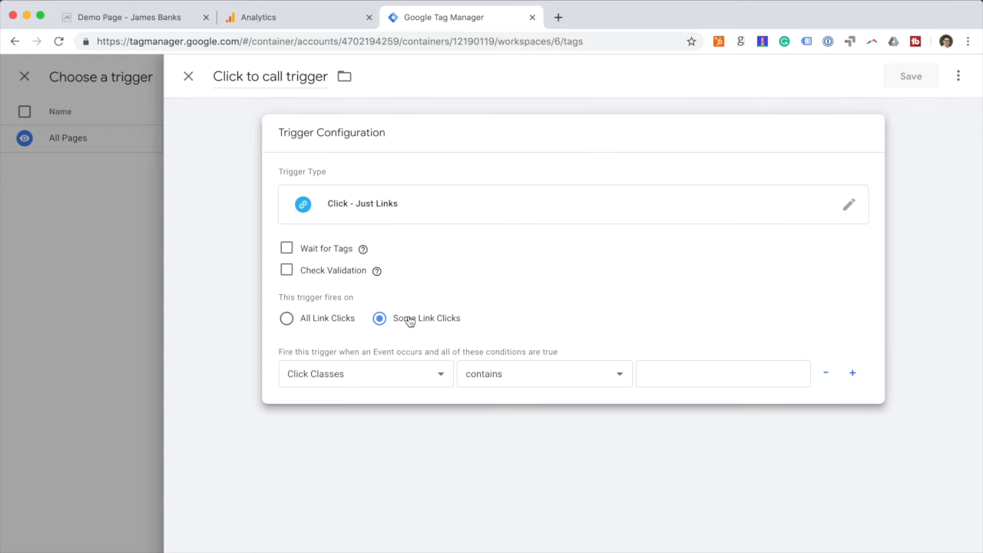
Define the firing condition as Click URL starts with "tel:"
left_click(380, 383)
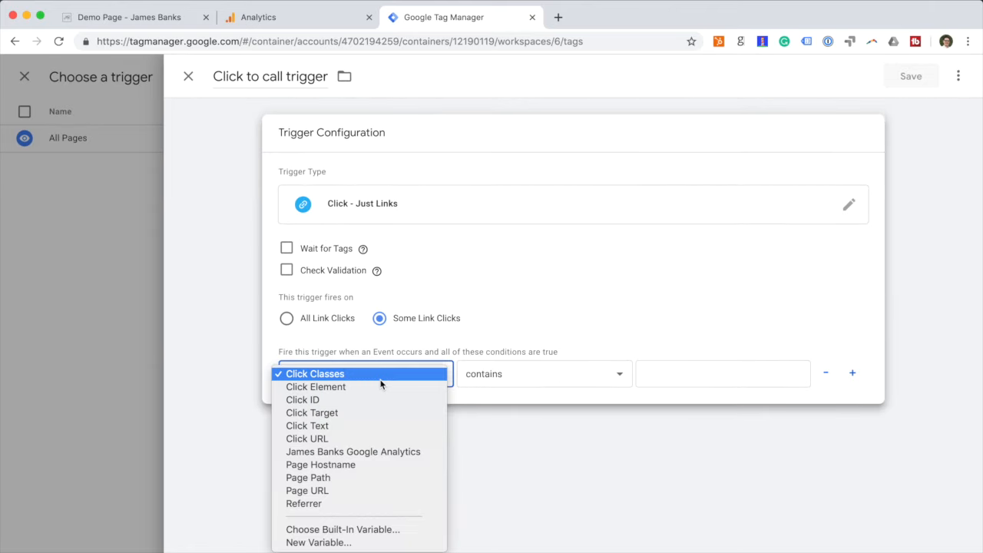
left_click(379, 441)
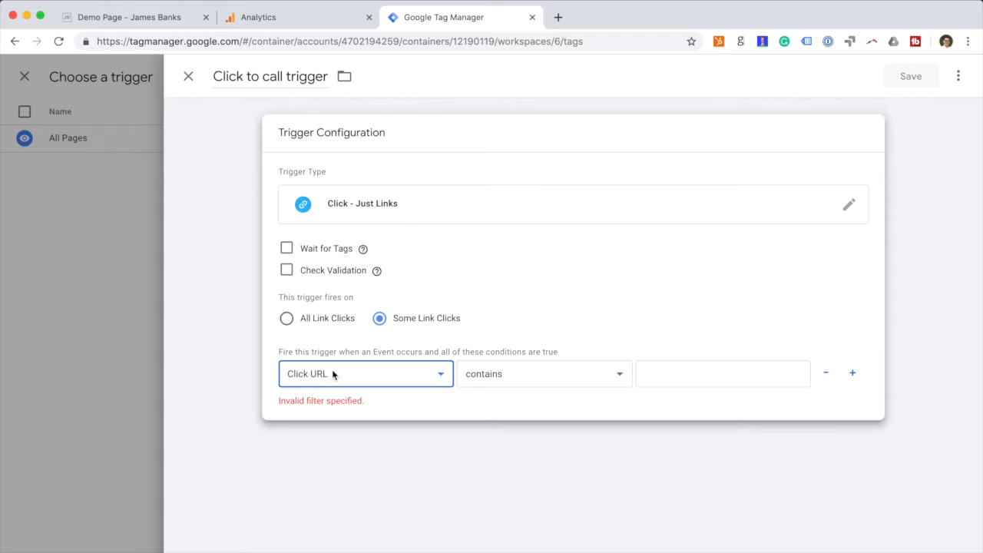
left_click(544, 384)
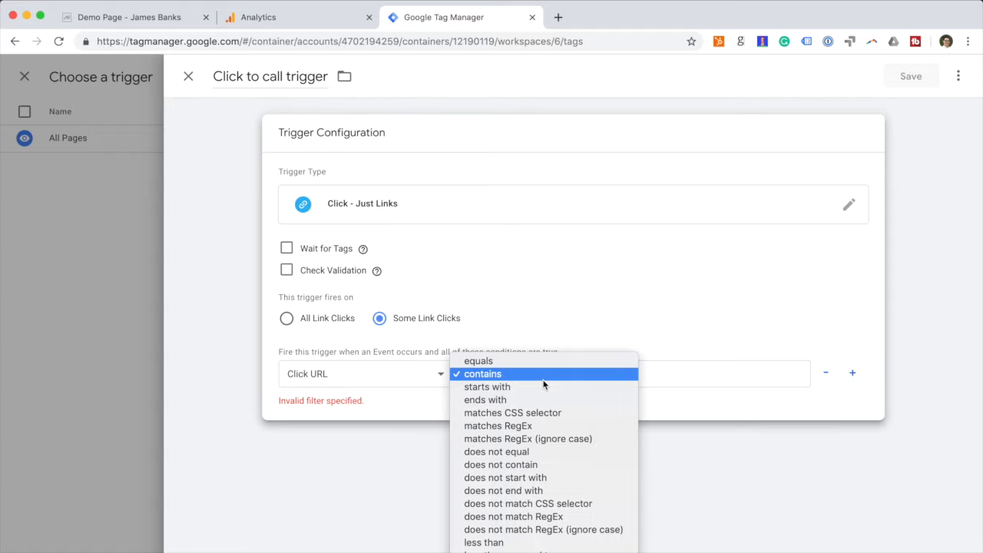
left_click(544, 388)
left_click(701, 378)
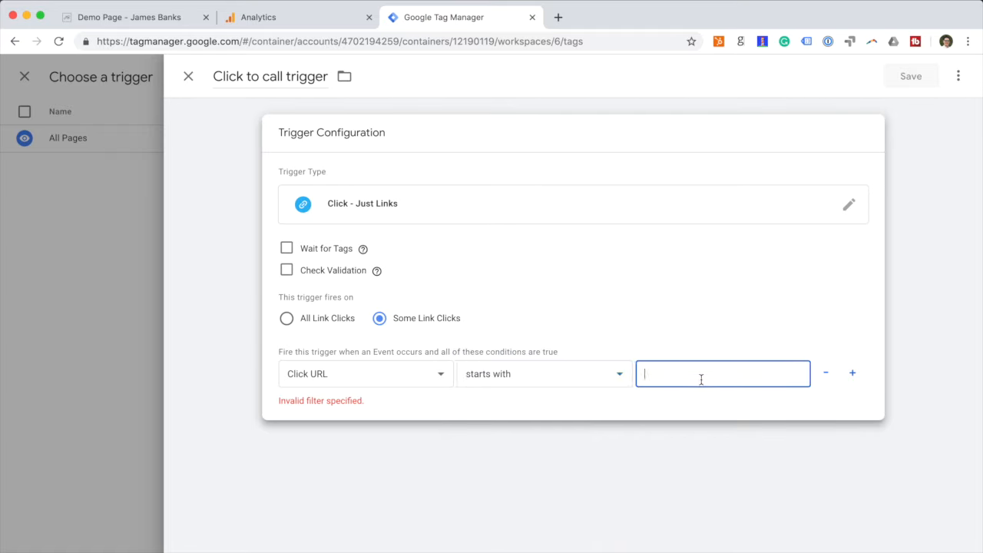
type("tel:")
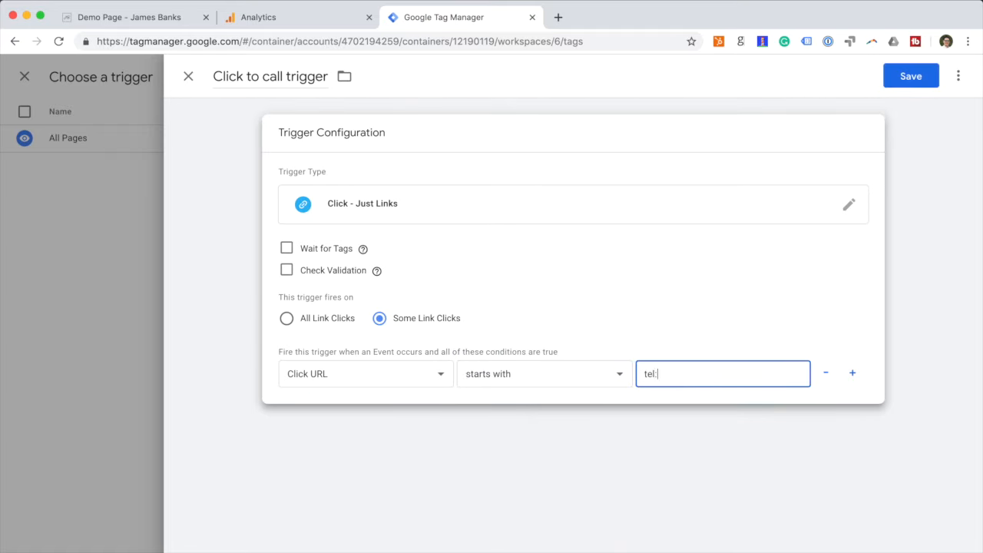
Switch to the demo page, inspect its phone link and search the page code for "tel:"
left_click(92, 14)
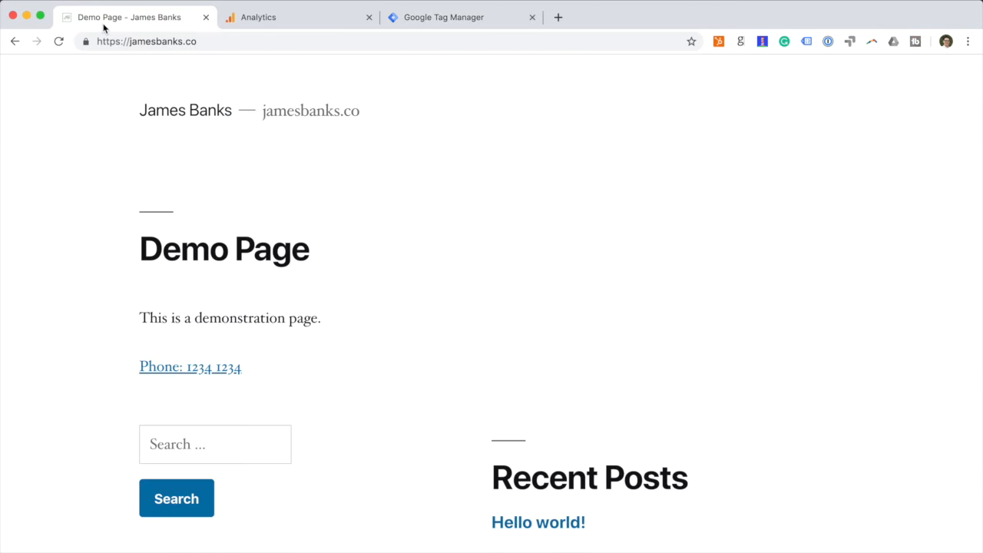
scroll(267, 312, "down", 1)
right_click(225, 348)
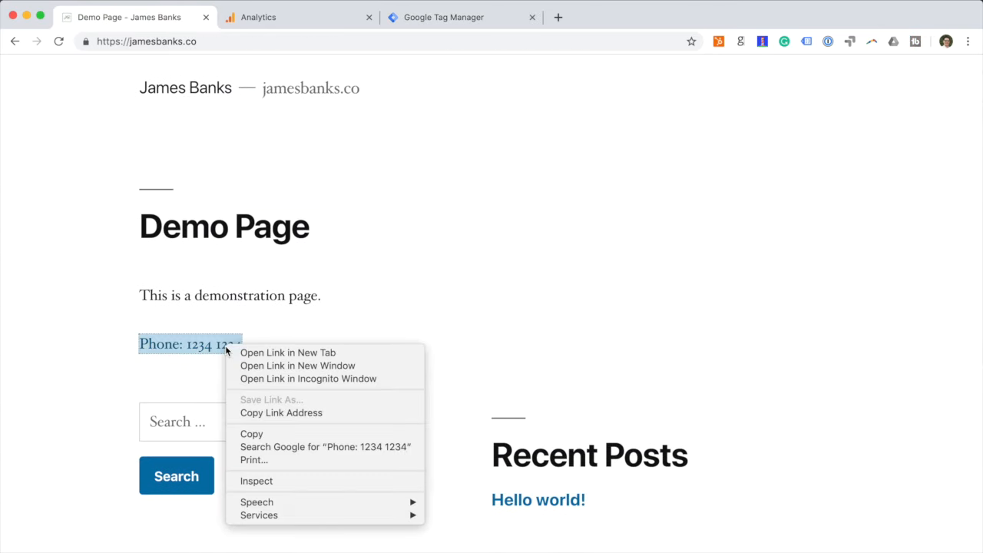
left_click(300, 481)
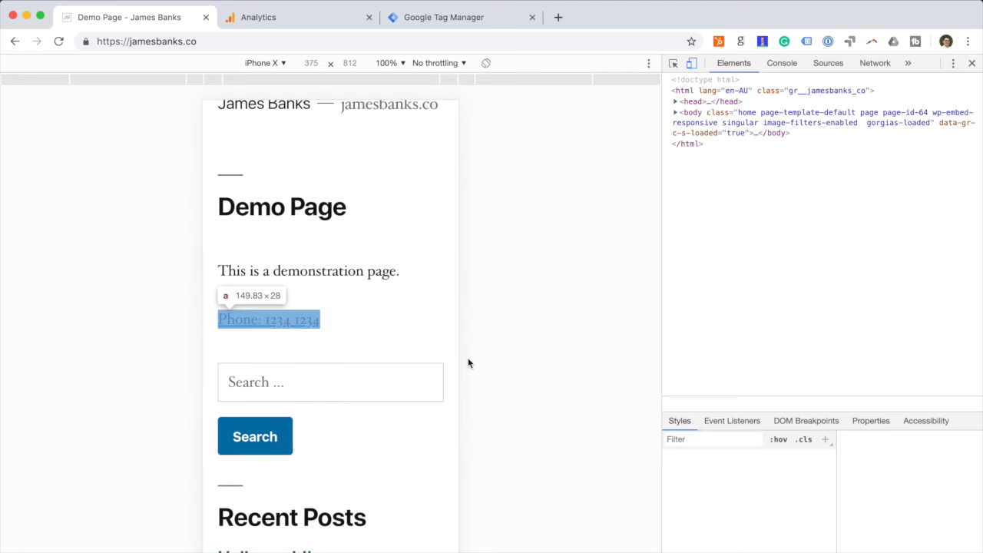
type("tel")
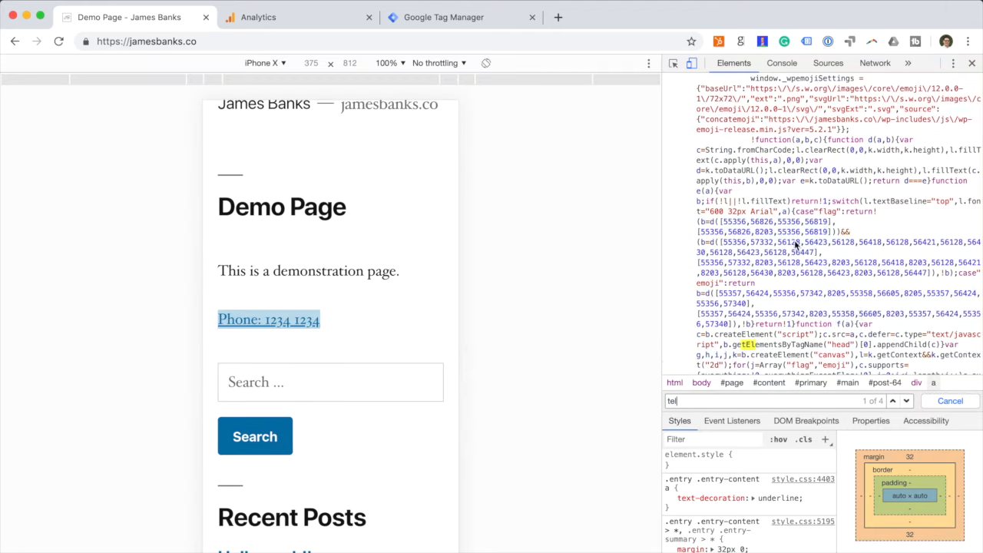
type(":")
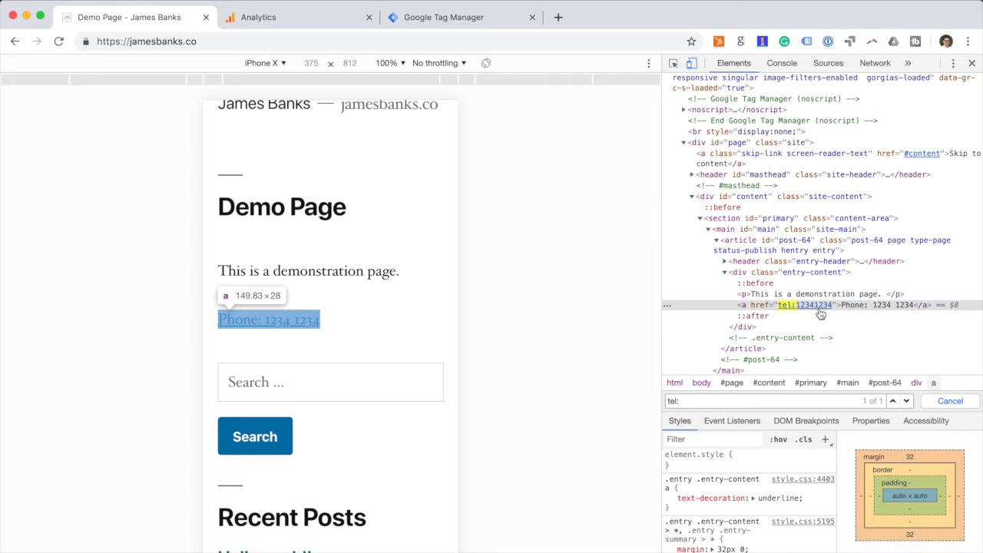
Test the phone link on the demo page and decline opening it in FaceTime
left_click(285, 322)
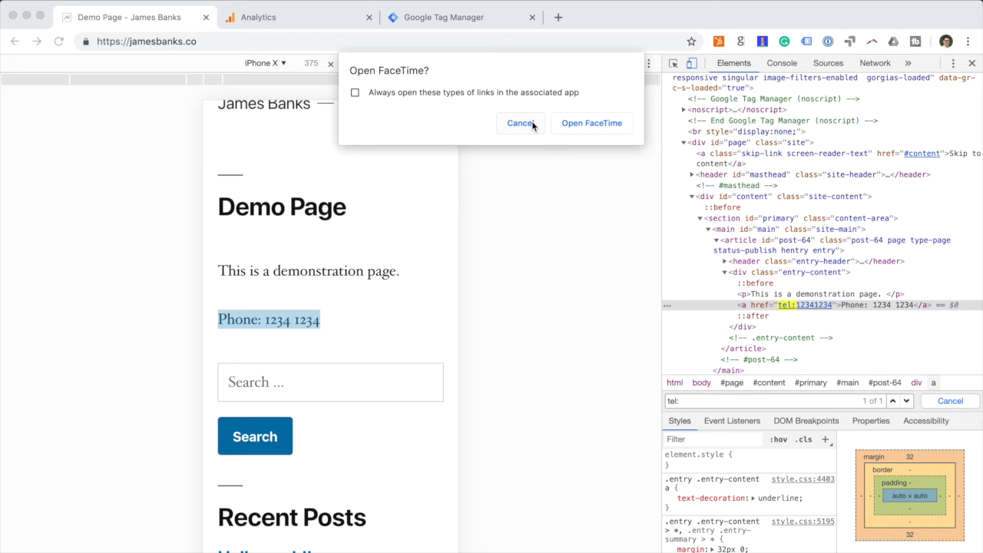
left_click(528, 123)
left_click(519, 124)
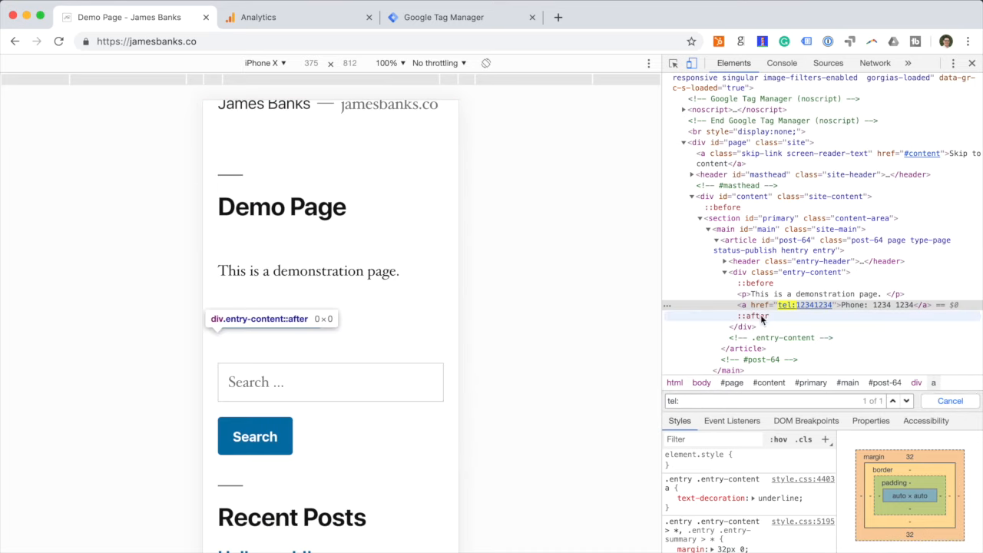
Return to Google Tag Manager and save the click-to-call trigger, attaching it to the tag
left_click(429, 23)
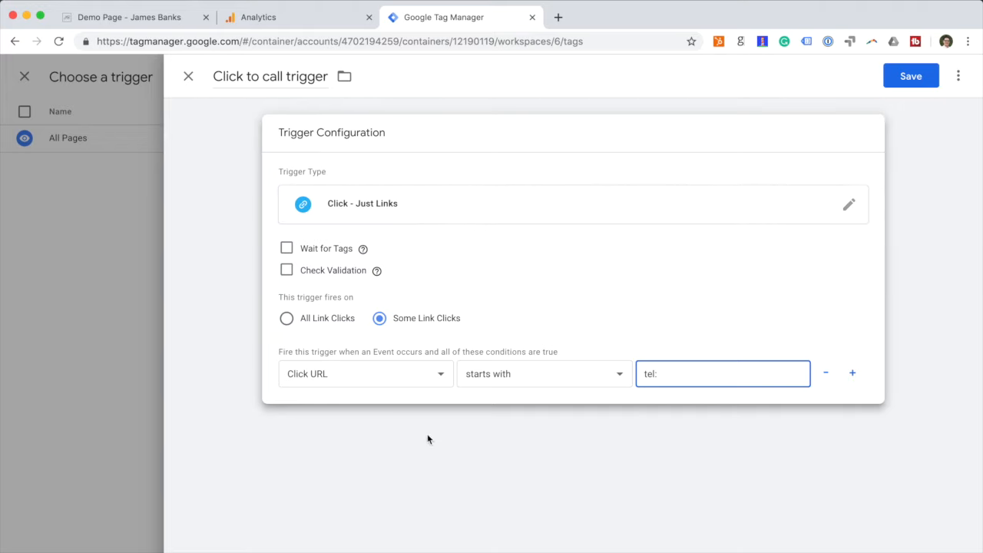
left_click(605, 384)
left_click(846, 398)
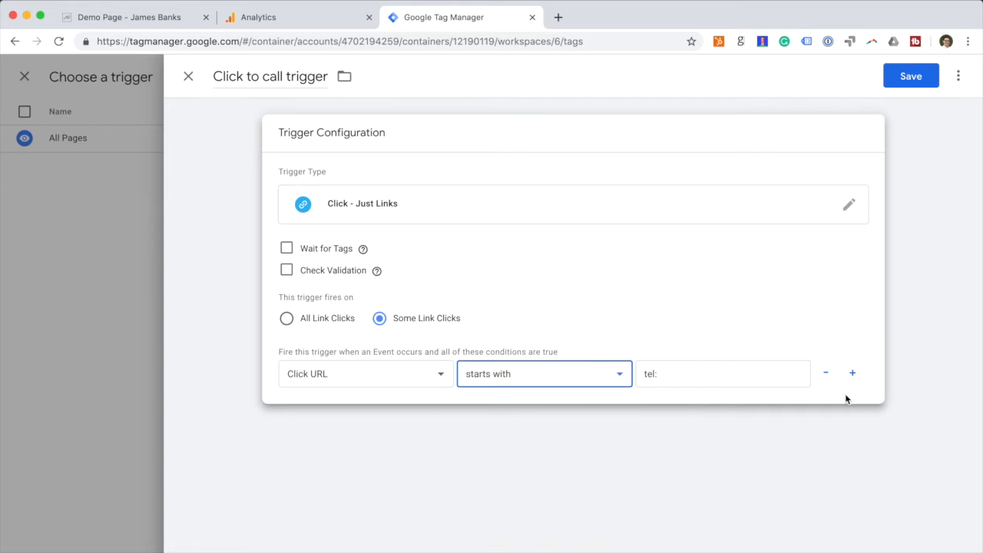
left_click(901, 83)
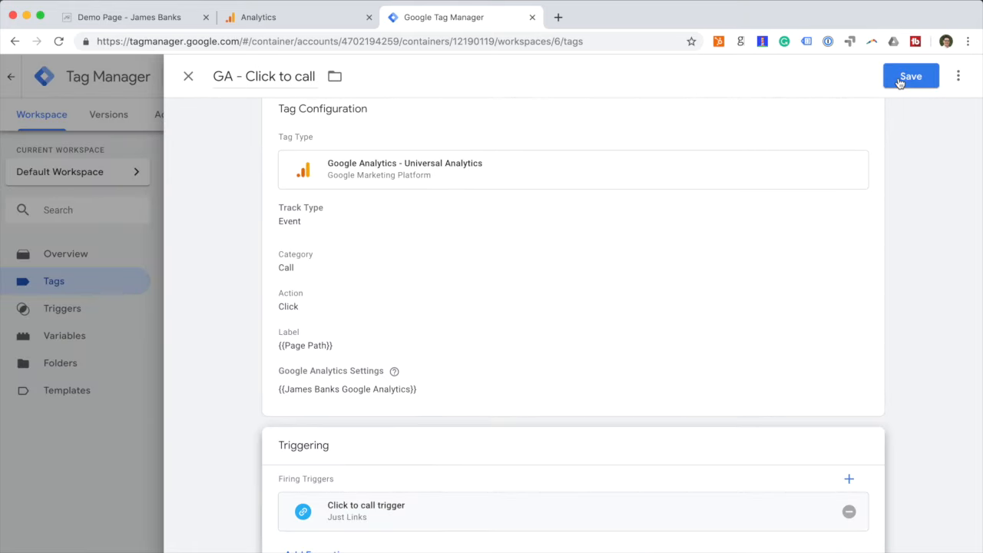
Save the GA - Click to call tag and start previewing the Default Workspace
left_click(901, 81)
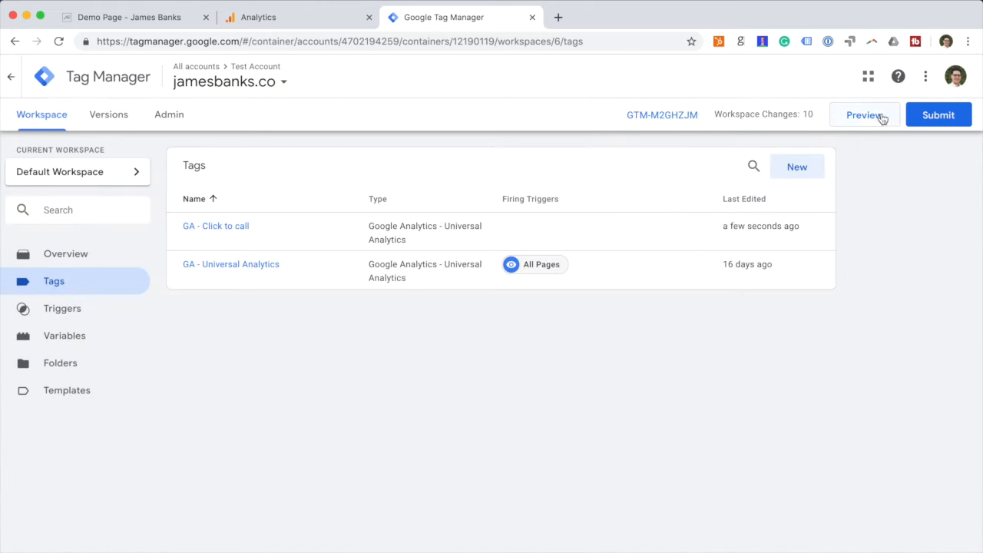
left_click(868, 116)
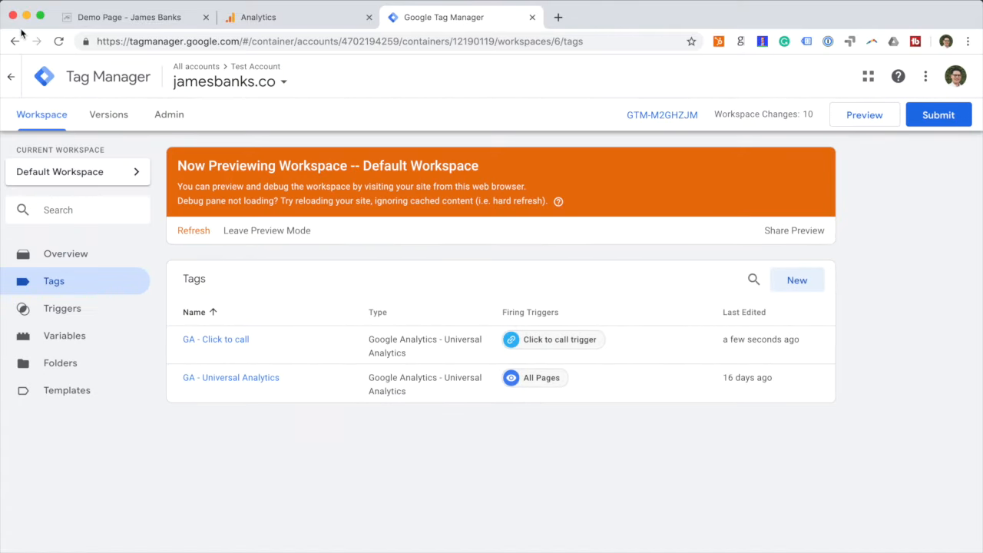
Switch to the demo page, reload it in preview mode and close the developer tools
left_click(111, 22)
left_click(58, 42)
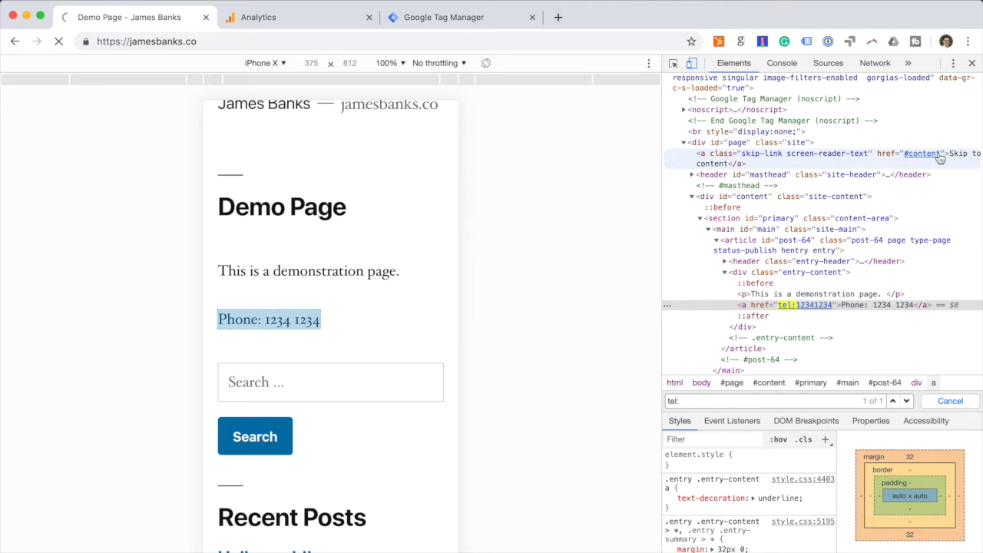
left_click(972, 63)
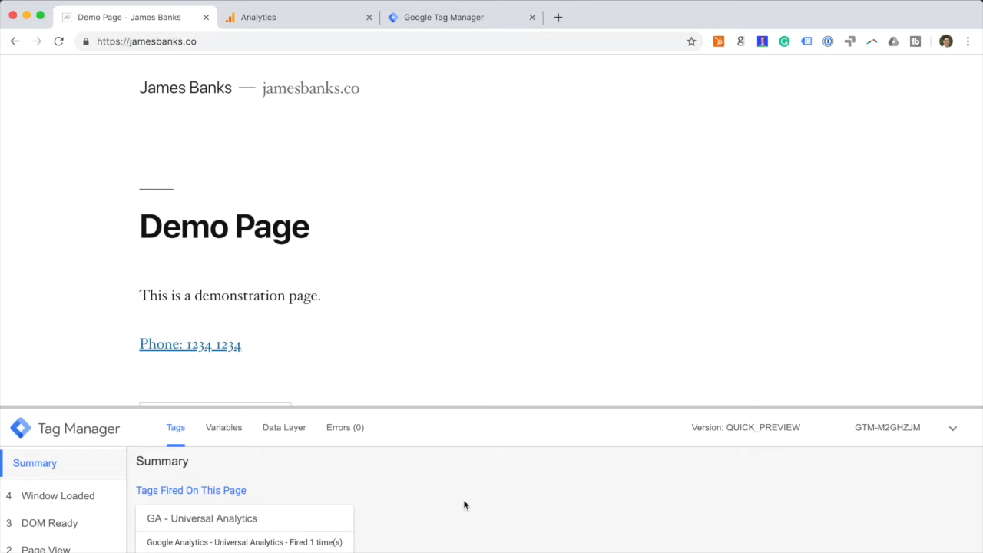
Test the phone link with the Tag Manager debug pane showing and decline opening FaceTime
left_click(211, 347)
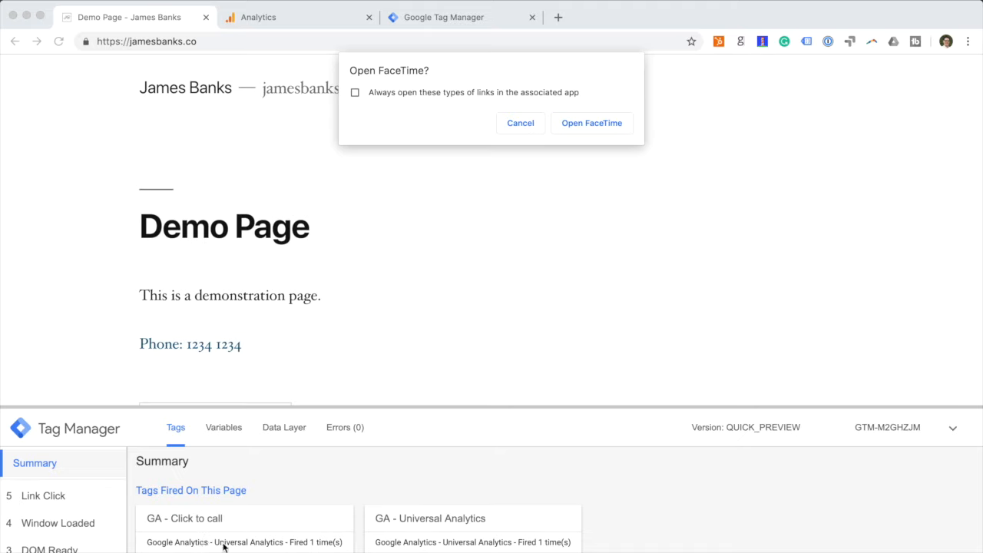
left_click(494, 247)
left_click(519, 123)
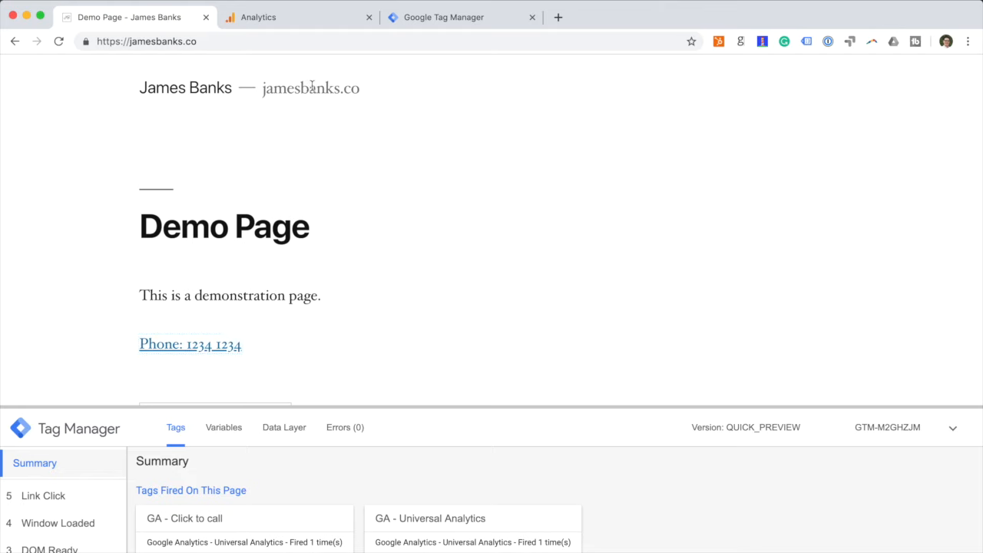
Submit a blank site search on the demo page to check which tags fire without a phone-link click
scroll(272, 218, "down", 5)
scroll(272, 218, "up", 1)
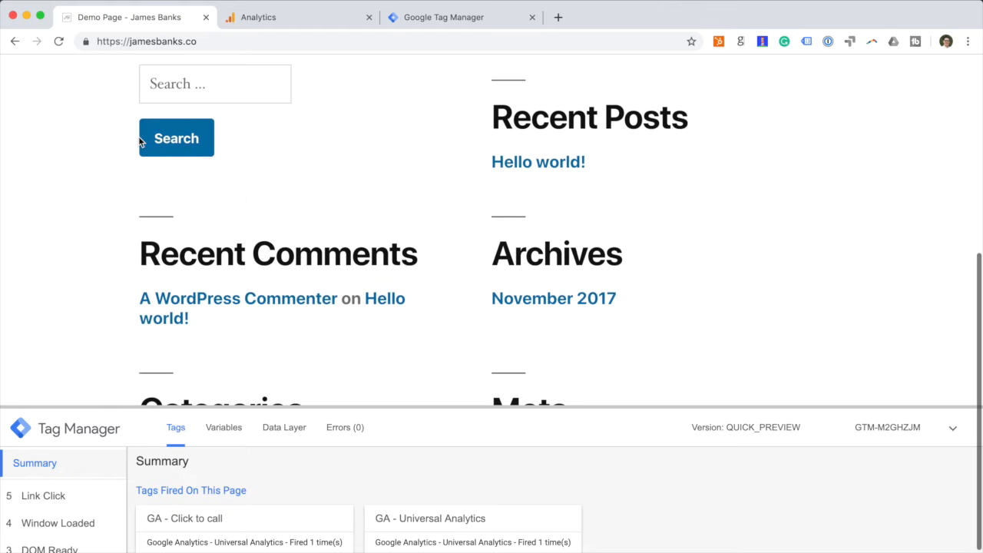
left_click(173, 146)
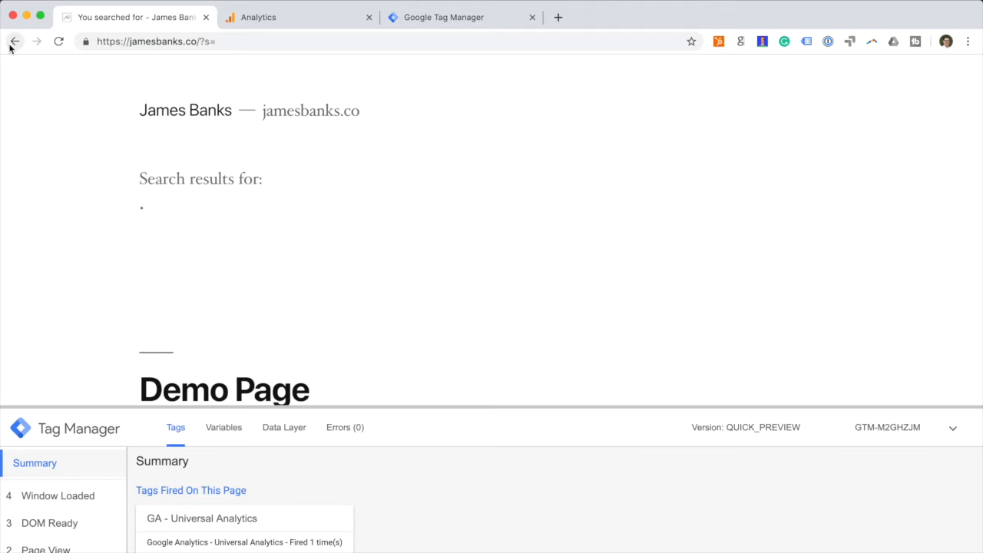
Switch to Google Analytics and view the Real-time Events report to check for the Call event
left_click(255, 21)
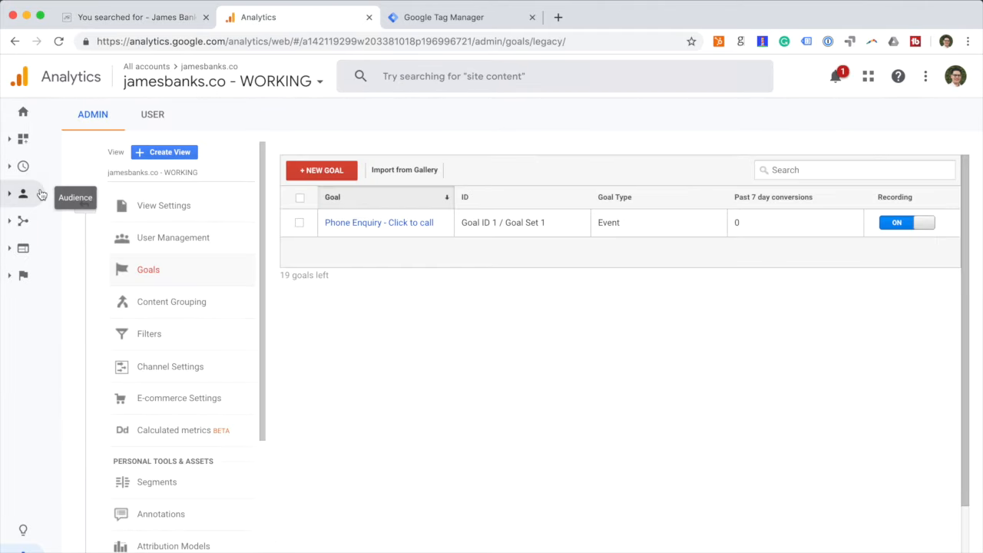
left_click(23, 144)
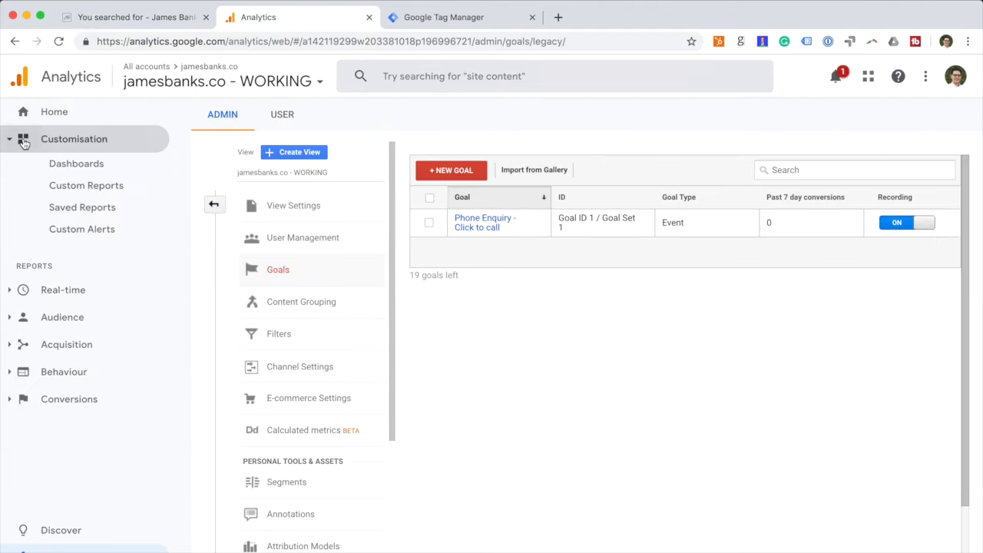
left_click(76, 290)
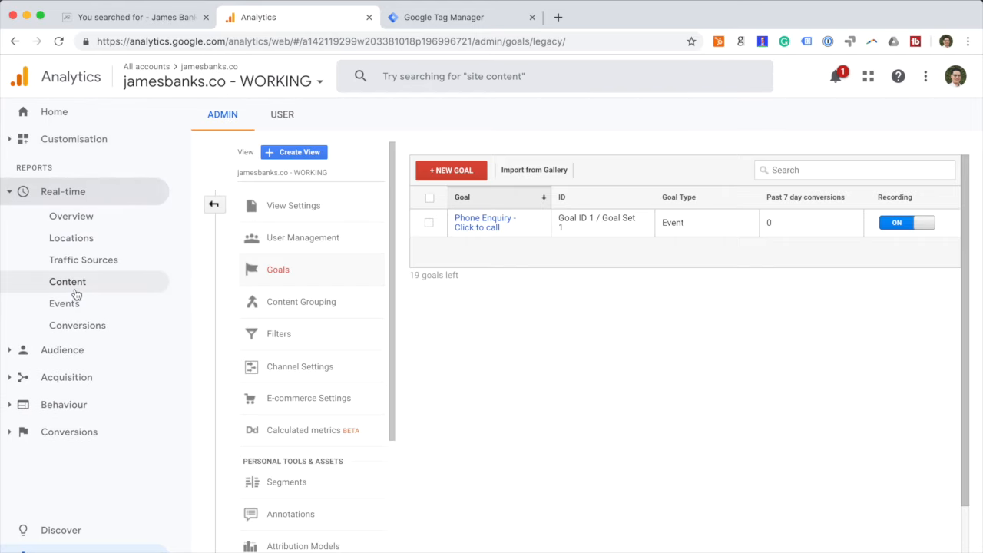
left_click(96, 301)
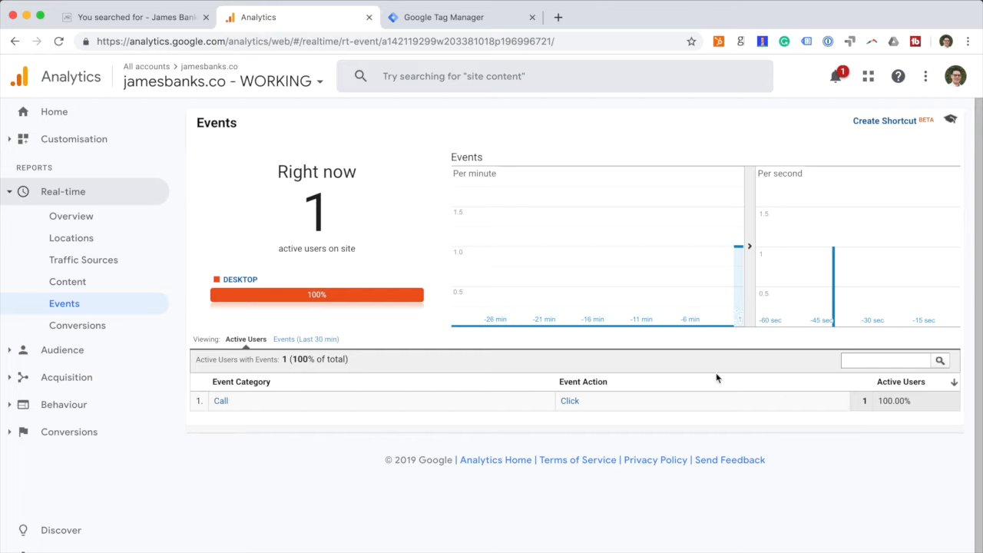
View the conversion Goals Overview report and examine the Phone Enquiry - Click to call goal completions
left_click(28, 431)
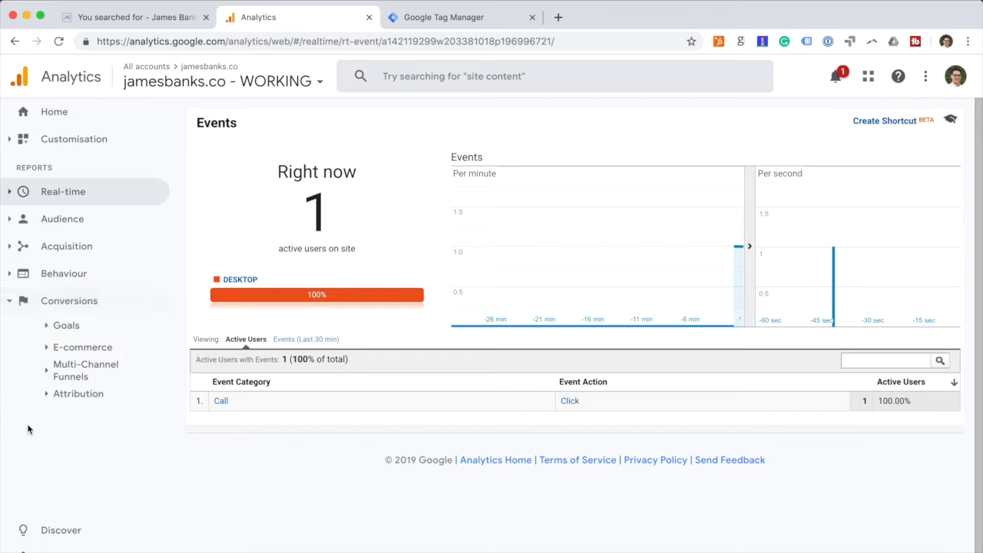
left_click(75, 327)
left_click(85, 348)
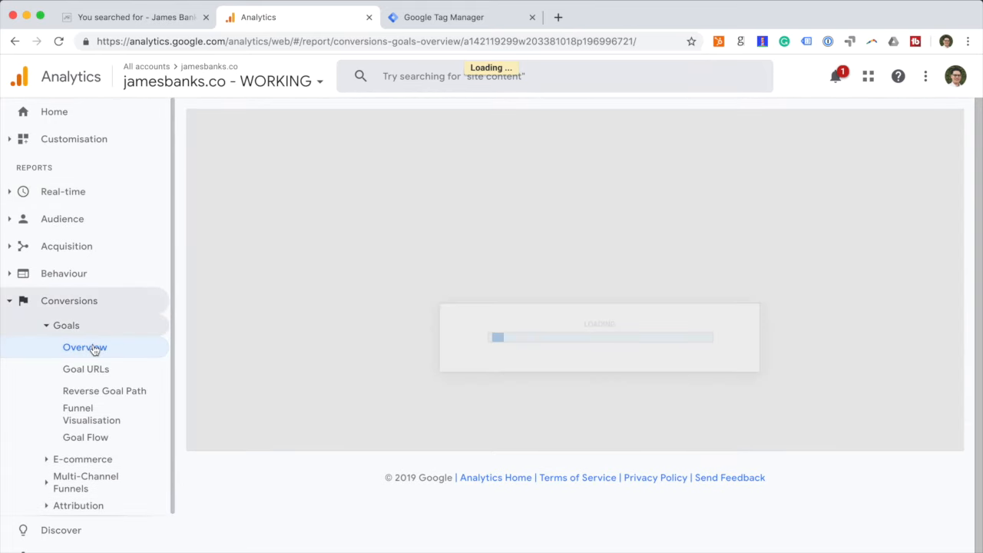
scroll(307, 346, "down", 2)
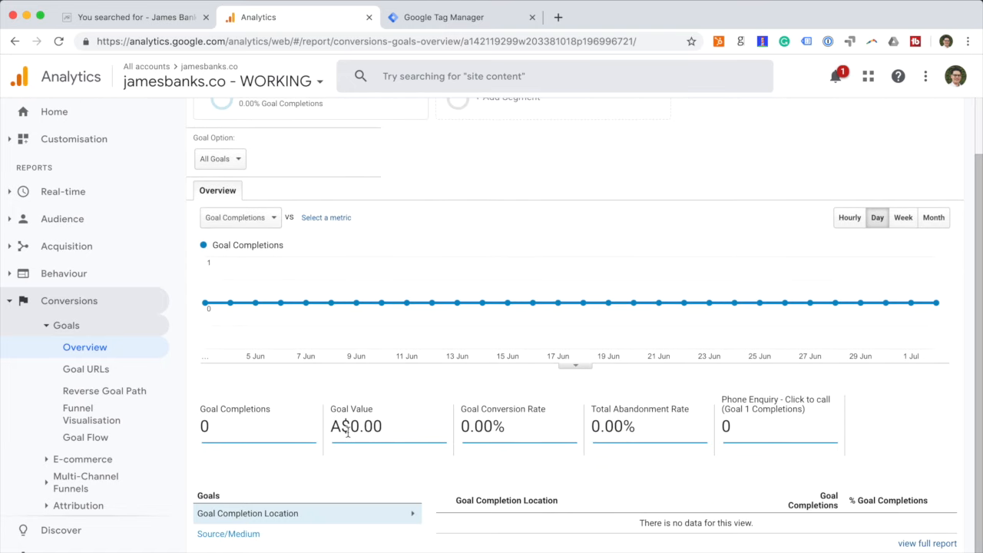